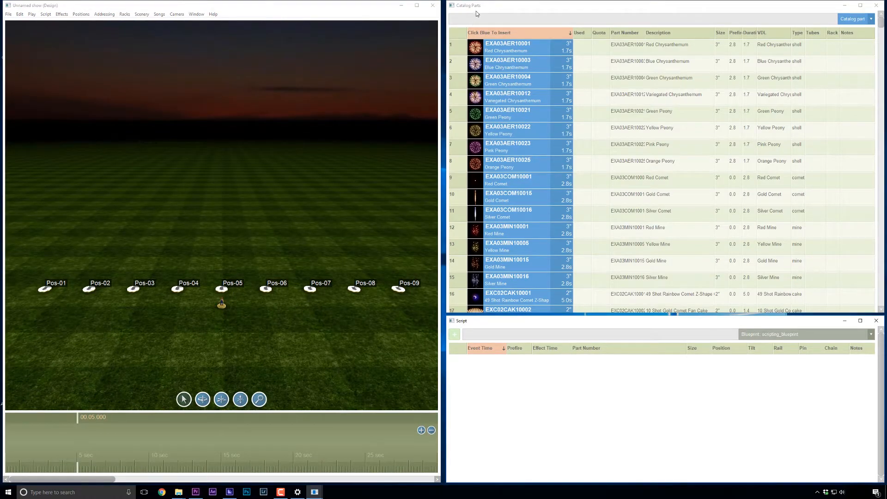
# - Switch the workspace to the default arrangement with the racks, parts and script windows
pyautogui.click(196, 14)
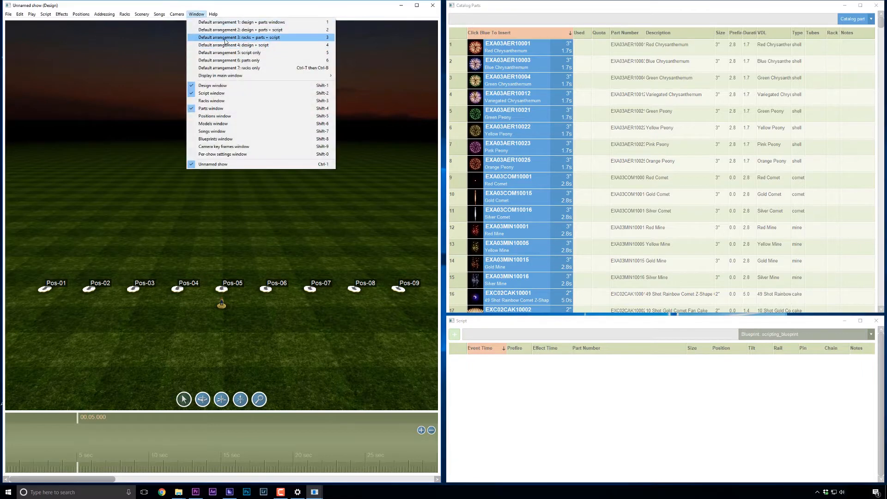
pyautogui.click(223, 39)
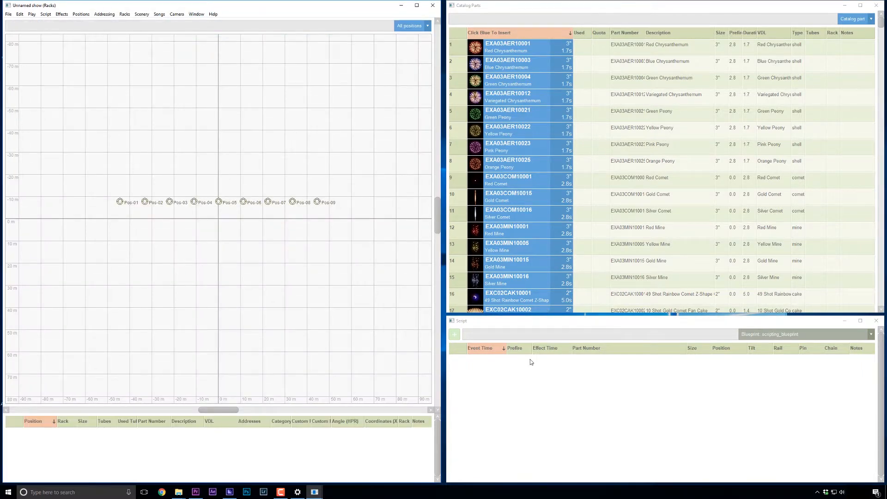
pyautogui.click(198, 15)
pyautogui.click(323, 38)
# - Cycle through default window arrangements 1, 2 and 3, ending on the design + parts arrangement
pyautogui.hotkey('ctrl', '1')
pyautogui.hotkey('ctrl', '2')
pyautogui.hotkey('ctrl', '3')
pyautogui.hotkey('ctrl', '1')
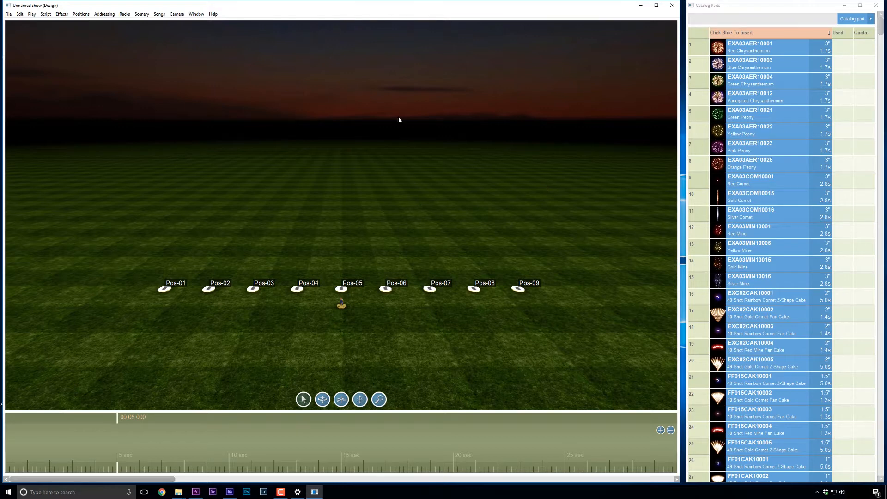
# - Open the Racks window separately, reposition it over the design view and close it
pyautogui.click(197, 14)
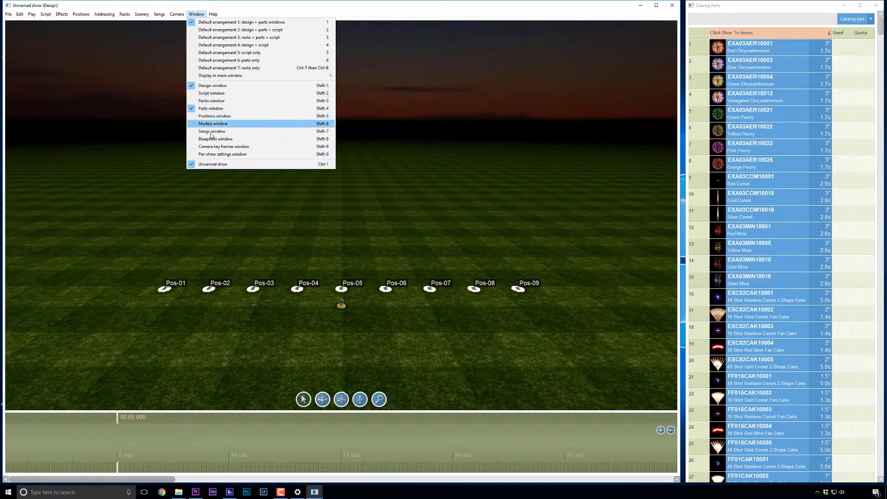
pyautogui.click(212, 100)
pyautogui.moveTo(369, 35); pyautogui.dragTo(455, 56)
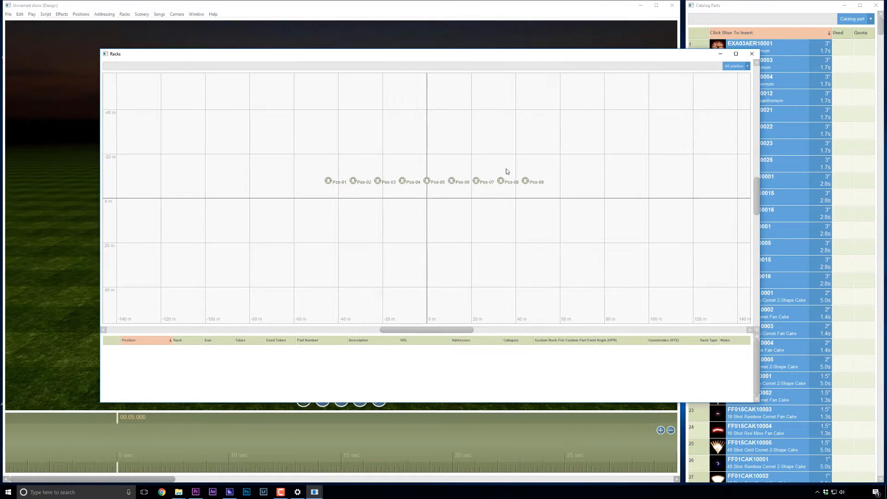
pyautogui.click(752, 54)
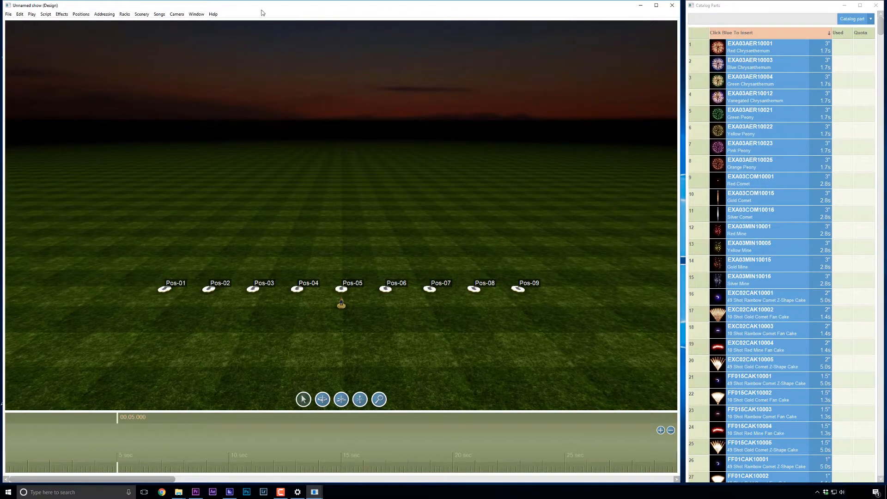
pyautogui.click(196, 13)
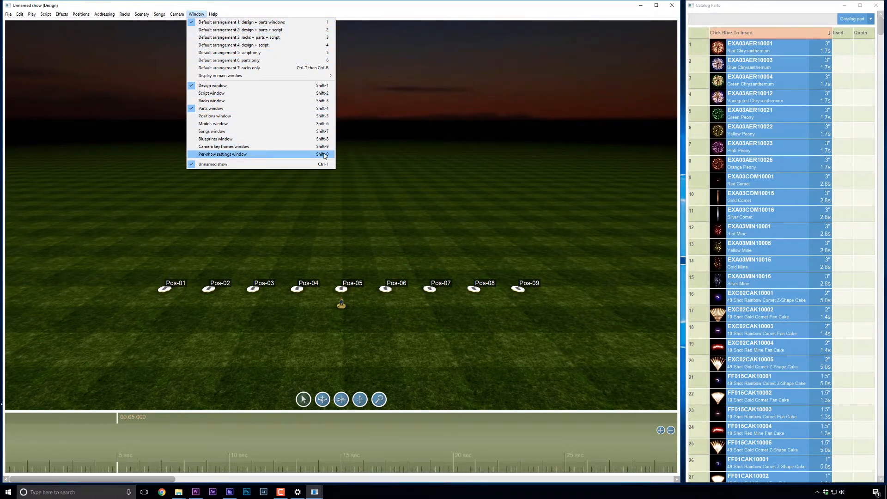
pyautogui.click(297, 10)
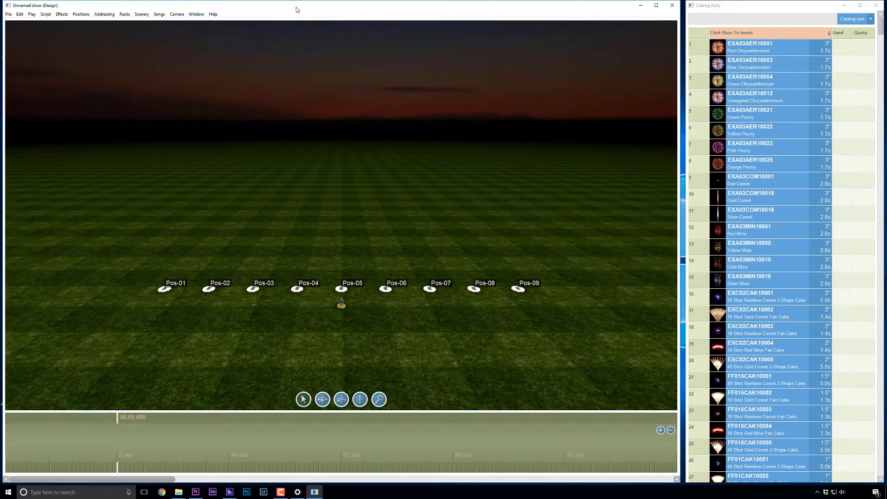
pyautogui.click(197, 14)
pyautogui.moveTo(160, 14)
pyautogui.click(135, 8)
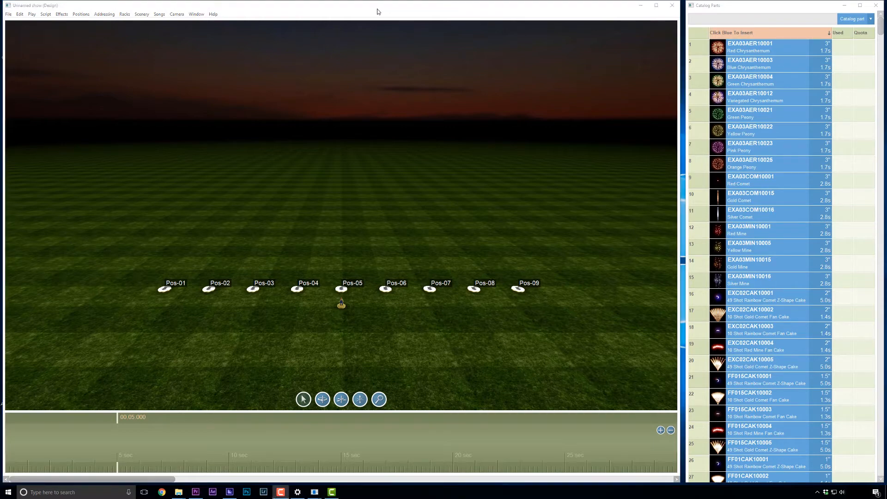
# - Widen the Catalog Parts window to show all its columns, and sort the list by description and finally by size
pyautogui.moveTo(687, 44); pyautogui.dragTo(63, 90)
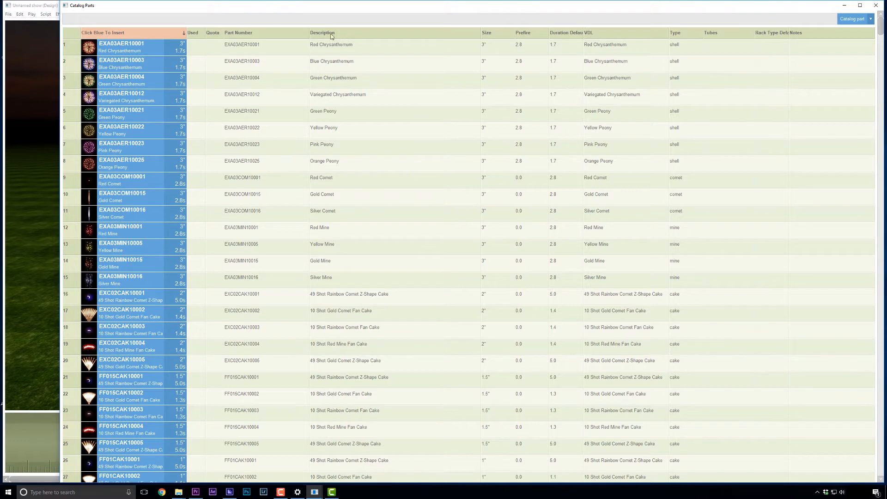
pyautogui.click(315, 34)
pyautogui.click(345, 34)
pyautogui.click(357, 35)
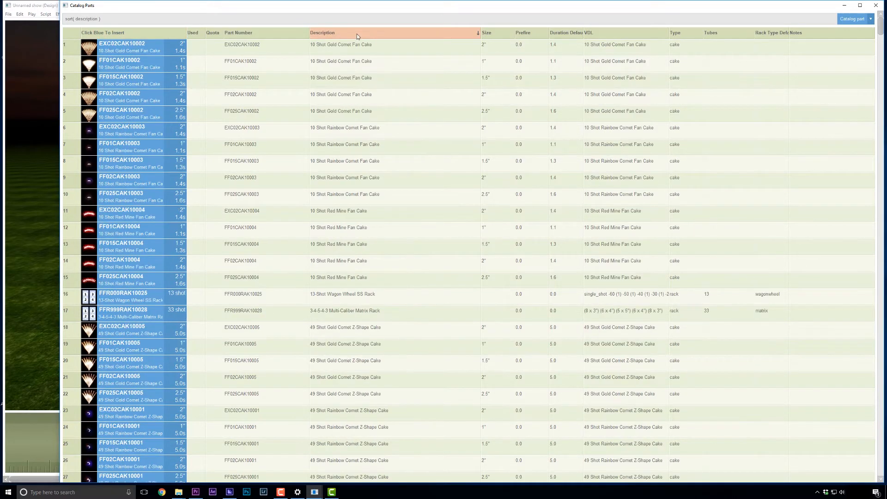
pyautogui.click(452, 35)
pyautogui.click(497, 36)
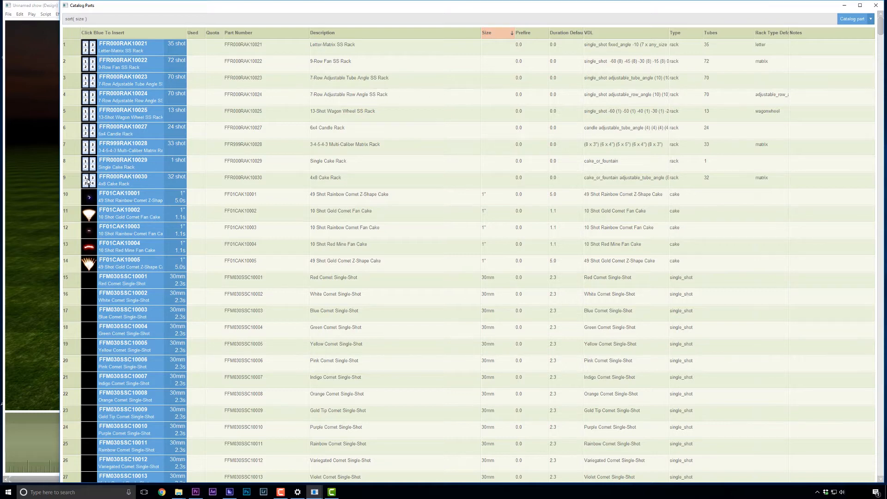
# - Replace the sort expression with a search for green parts of size 6" (green + size = 6")
pyautogui.click(183, 20)
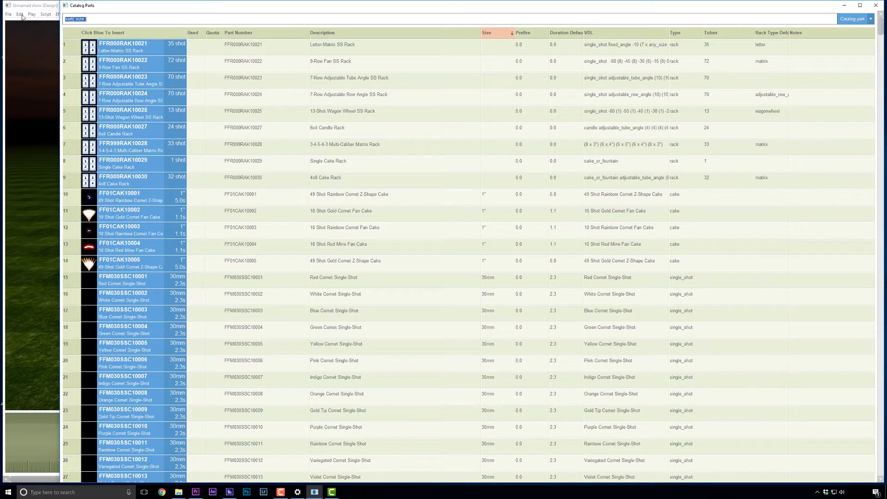
pyautogui.press('BackSpace')
pyautogui.write('reen')
pyautogui.click(124, 20)
pyautogui.write('6')
pyautogui.press('Return')
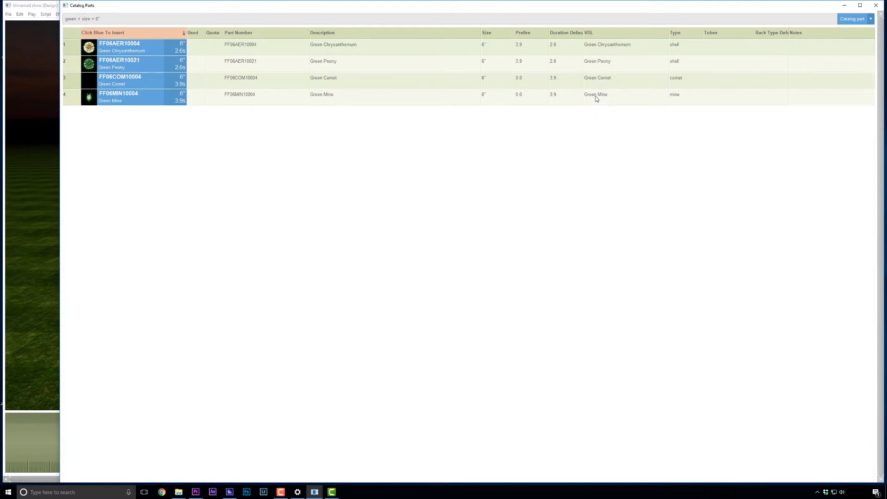
# - Preview the Green Peony part FF06AER10021 in the design view and return to the Catalog Parts window
pyautogui.click(600, 49)
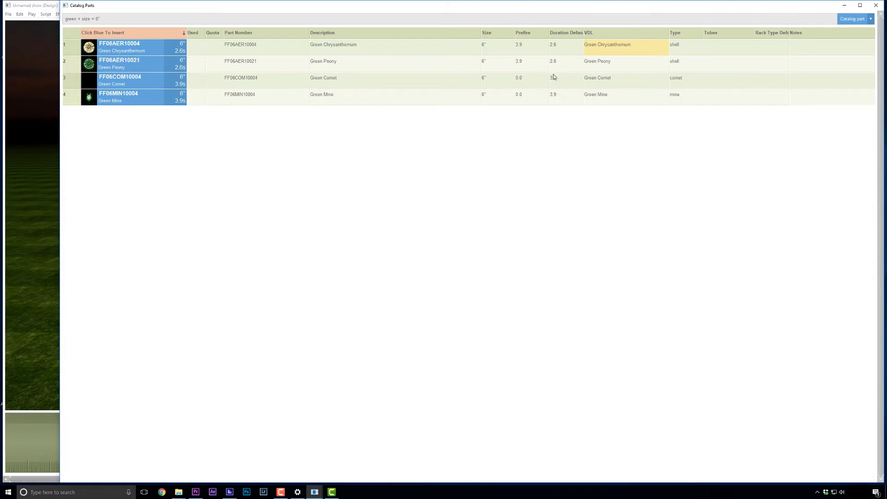
pyautogui.click(596, 65)
pyautogui.click(135, 61)
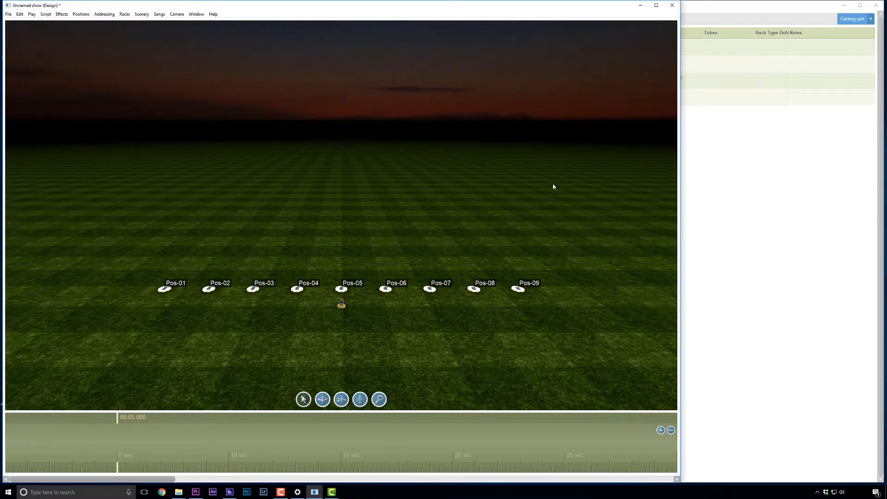
pyautogui.click(726, 24)
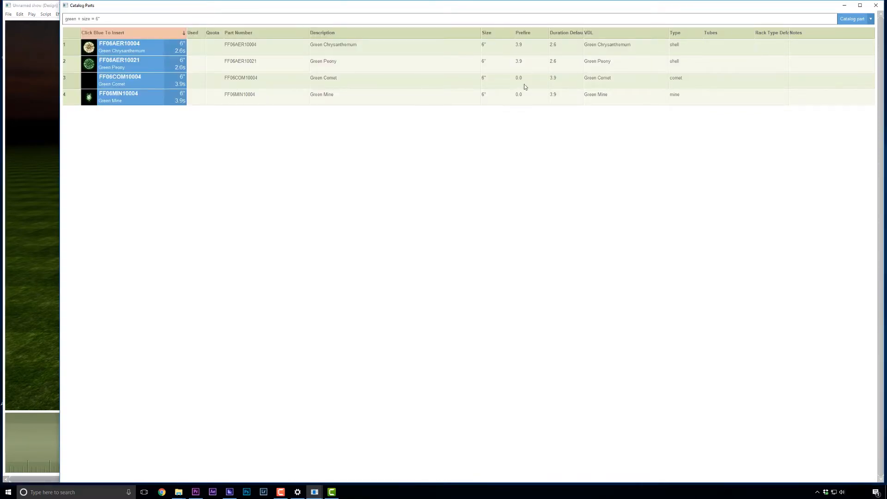
# - Set the VDL of part FF06AER10021 to Red Peony
pyautogui.doubleClick(600, 68)
pyautogui.write('G')
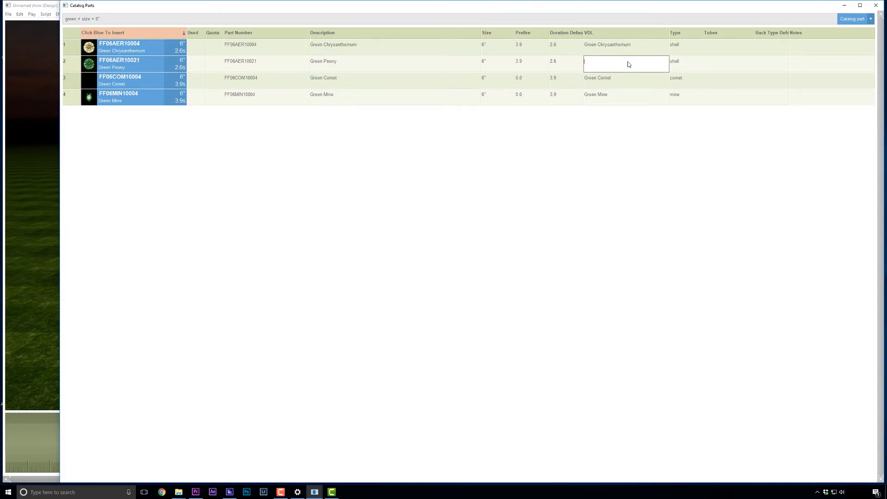
pyautogui.write('ed Peony')
pyautogui.press('Return')
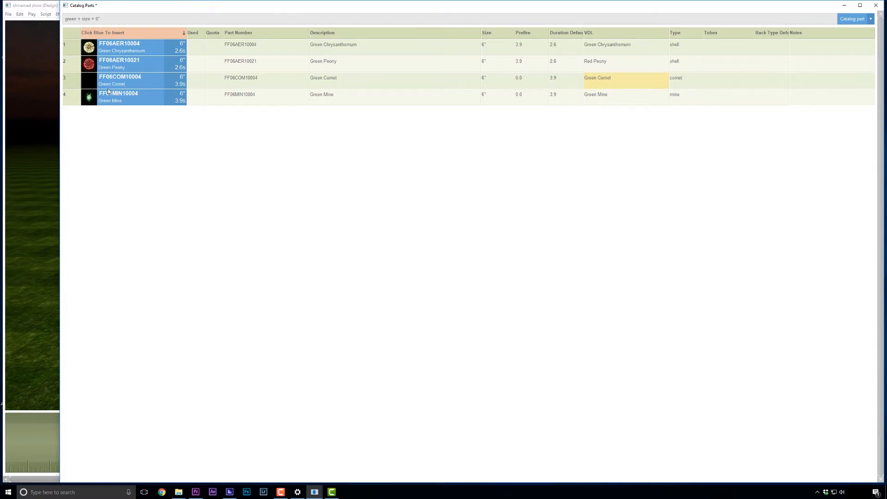
# - Narrow the Catalog Parts window to sit beside the design window and clear its search filter
pyautogui.moveTo(59, 121); pyautogui.dragTo(681, 150)
pyautogui.moveTo(730, 19); pyautogui.dragTo(646, 30)
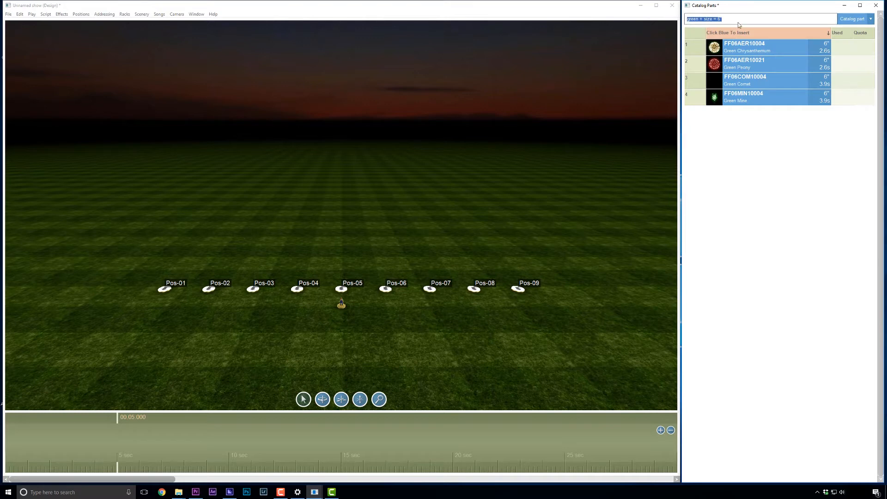
pyautogui.moveTo(682, 73)
pyautogui.mouseDown()
pyautogui.moveTo(283, 73)
pyautogui.moveTo(693, 68)
pyautogui.moveTo(684, 70)
pyautogui.mouseUp()
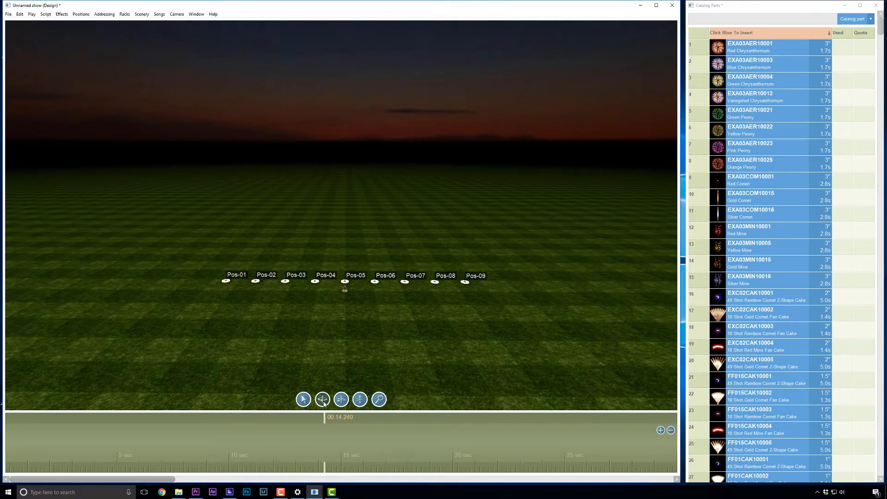
# - Examine the row of positions from other angles, heights and distances with the camera rotate, move and zoom tools
pyautogui.moveTo(385, 324); pyautogui.dragTo(352, 325, button='middle')
pyautogui.moveTo(283, 307); pyautogui.dragTo(240, 253, button='middle')
pyautogui.click(361, 400)
pyautogui.moveTo(339, 177)
pyautogui.mouseDown()
pyautogui.moveTo(335, 245)
pyautogui.moveTo(325, 135)
pyautogui.moveTo(338, 185)
pyautogui.mouseUp()
pyautogui.click(380, 400)
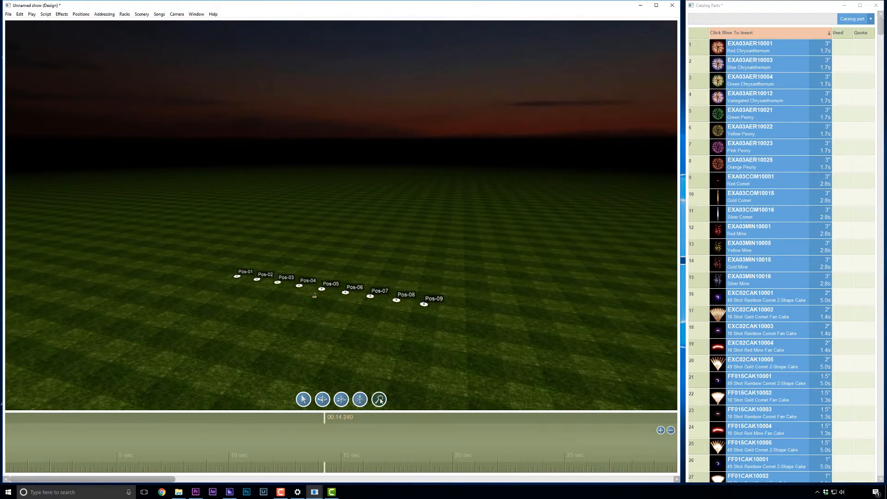
pyautogui.moveTo(336, 337); pyautogui.dragTo(325, 296)
pyautogui.scroll(-3, 325, 296)
pyautogui.scroll(2, 325, 294)
pyautogui.scroll(-4, 325, 293)
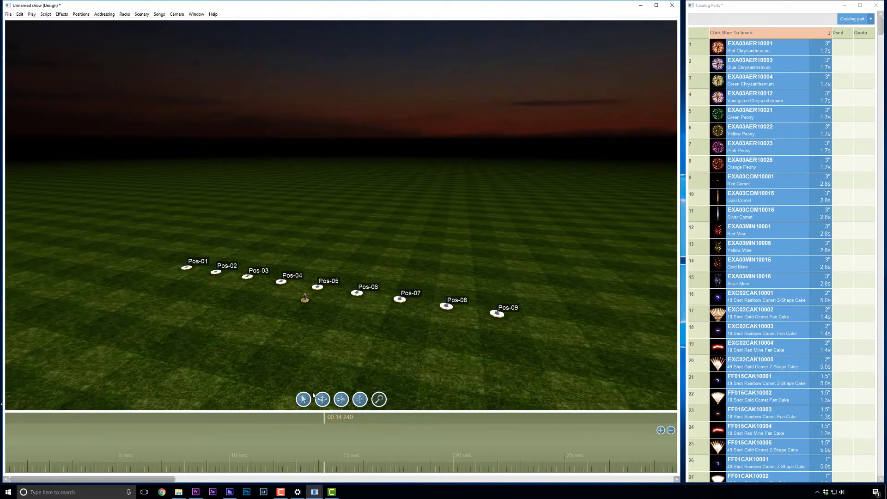
# - Read the 3D navigation shortcuts and rotate the camera back to a frontal view of the positions
pyautogui.rightClick(370, 339)
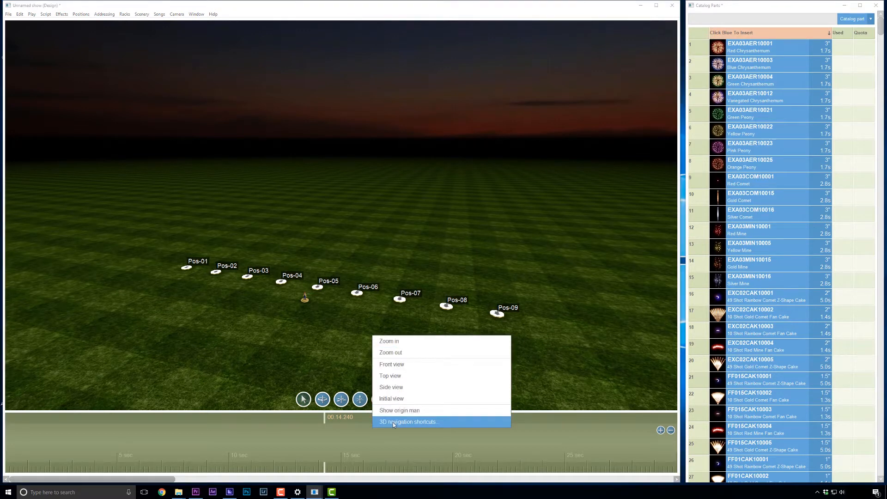
pyautogui.click(394, 423)
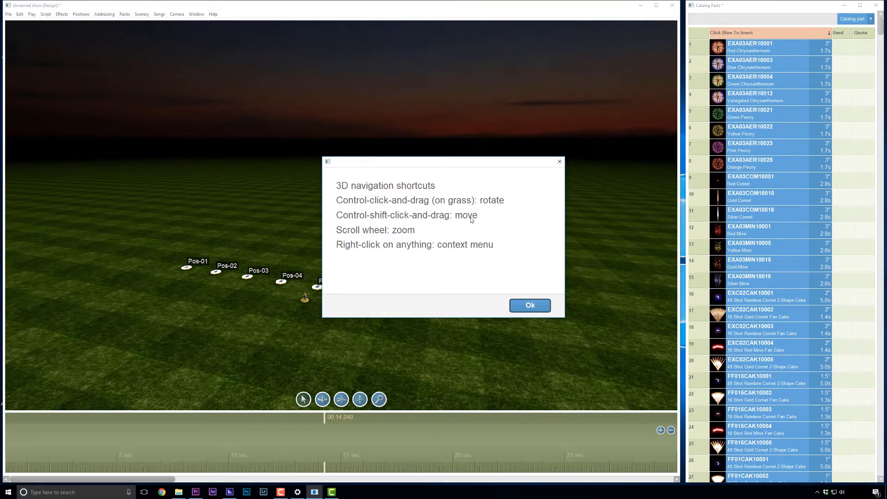
pyautogui.click(530, 305)
pyautogui.keyDown('ctrl'); pyautogui.moveTo(530, 305); pyautogui.dragTo(417, 360); pyautogui.keyUp('ctrl')
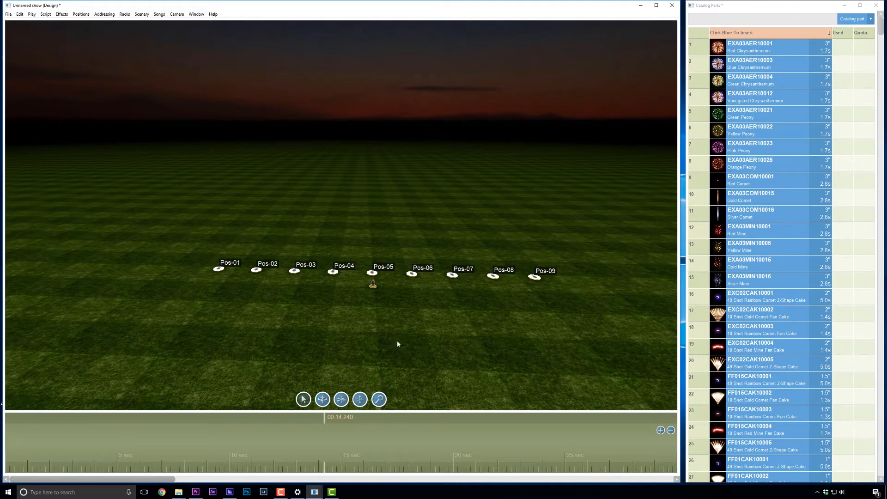
pyautogui.keyDown('ctrl'); pyautogui.moveTo(460, 347); pyautogui.dragTo(421, 323); pyautogui.keyUp('ctrl')
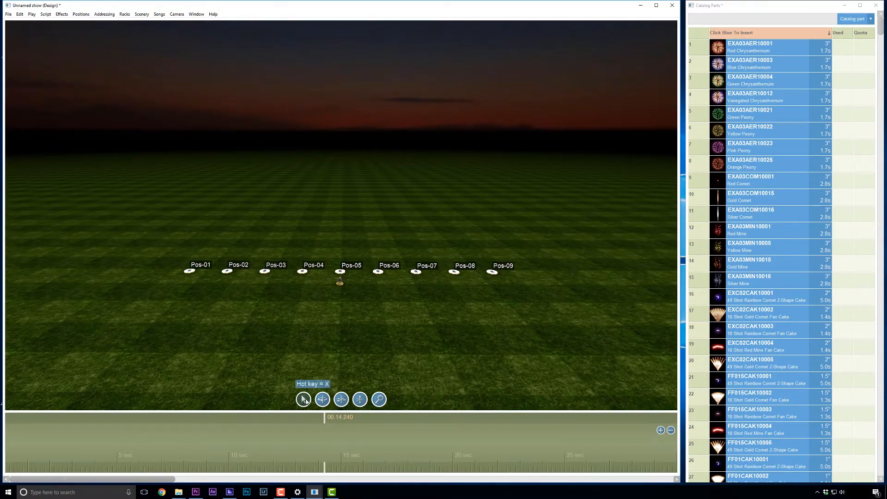
# - Delete positions Pos-01 to Pos-09 and add 25 new positions in a single operation
pyautogui.moveTo(130, 227); pyautogui.dragTo(572, 329)
pyautogui.press('Delete')
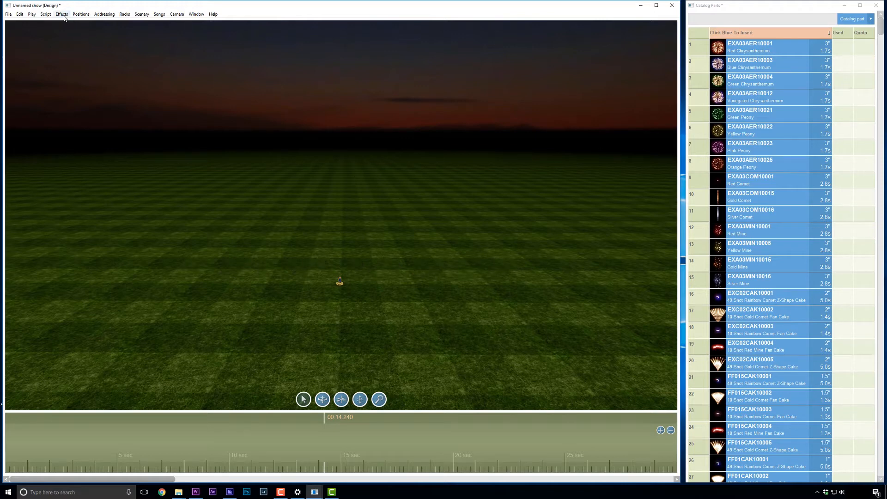
pyautogui.click(81, 14)
pyautogui.moveTo(81, 23)
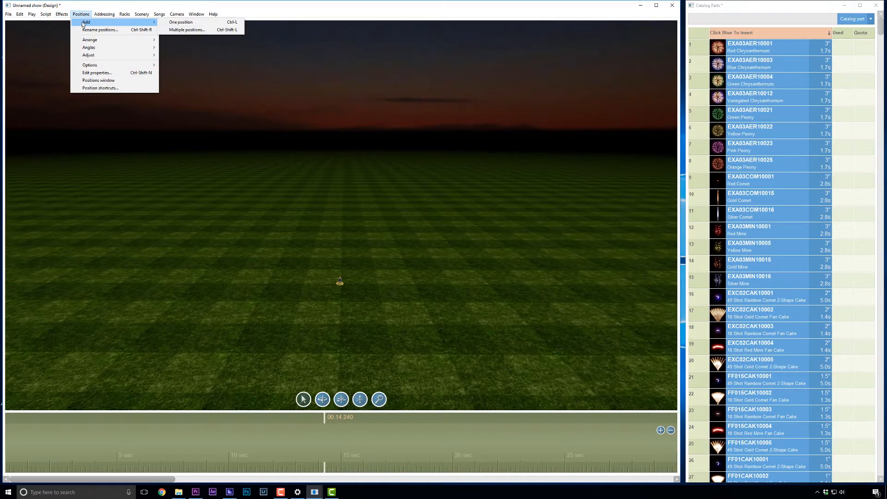
pyautogui.click(174, 31)
pyautogui.write('25')
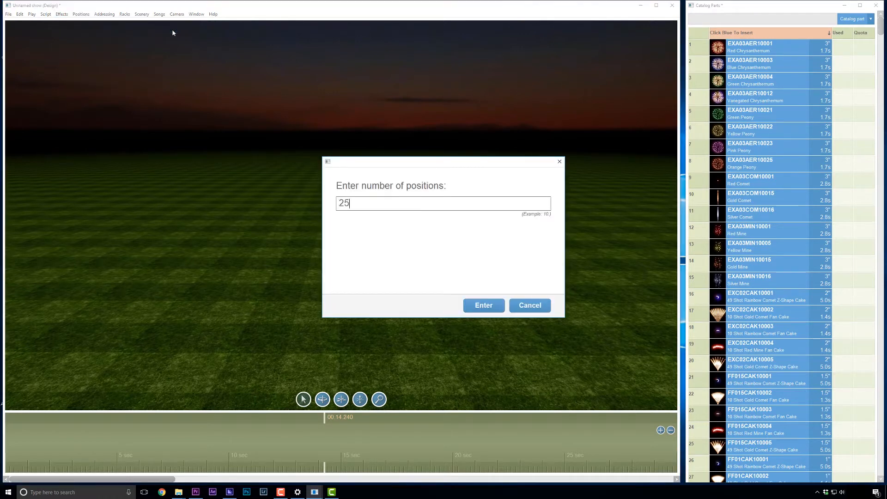
pyautogui.press('Return')
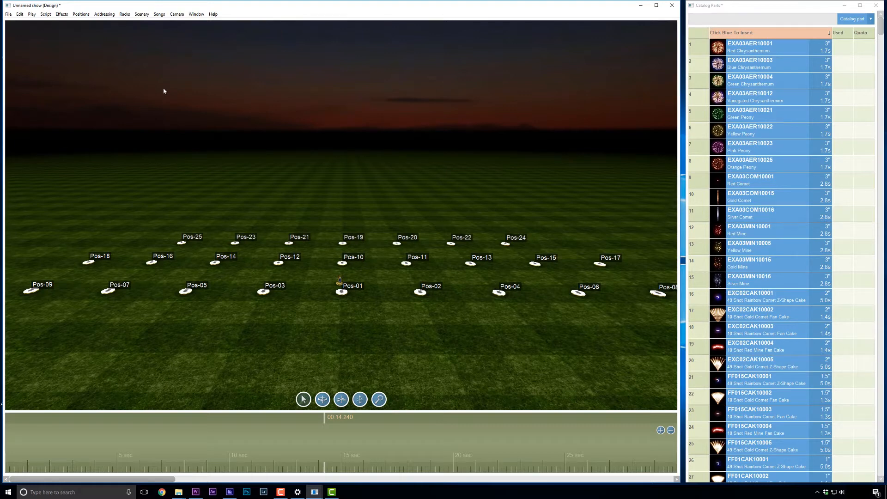
# - Arrange the 25 positions into a circle with a diameter of 250 m
pyautogui.click(84, 16)
pyautogui.moveTo(87, 42)
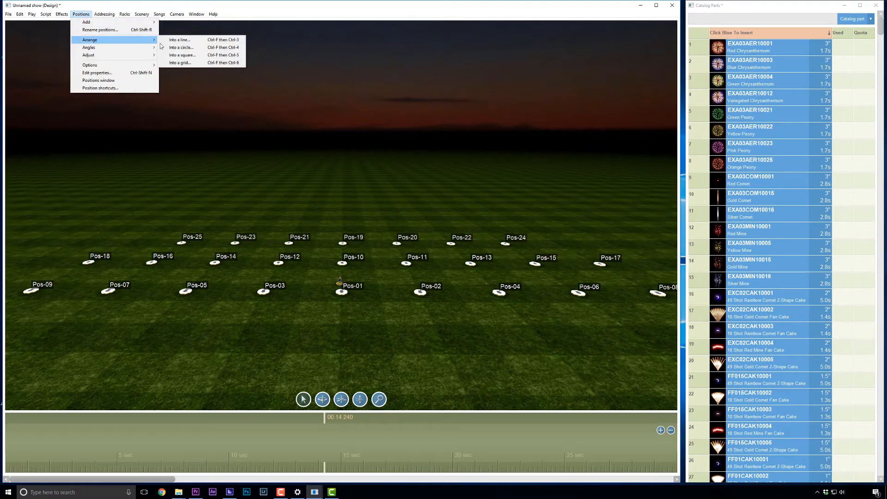
pyautogui.click(191, 50)
pyautogui.write('250')
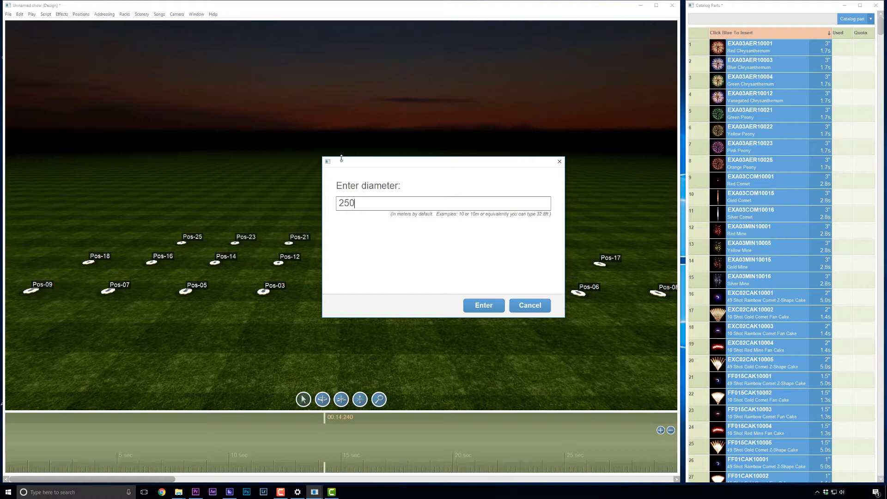
pyautogui.write('m')
pyautogui.click(481, 305)
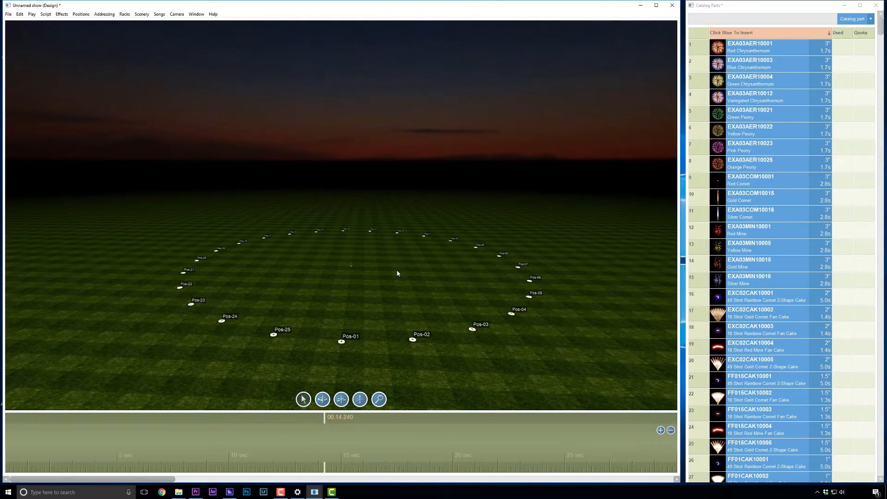
pyautogui.moveTo(397, 270); pyautogui.dragTo(398, 202)
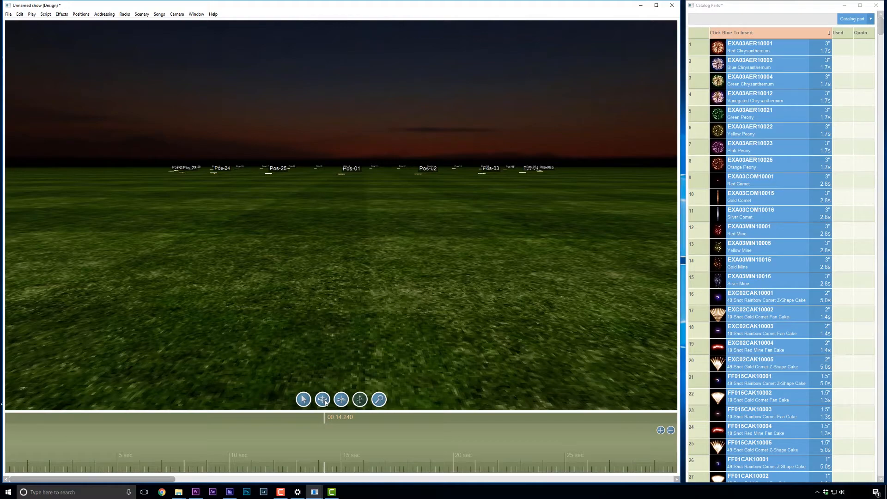
# - Aim the camera at the sky above the circle and insert a 3" Orange Peony at every position at 14.240 s
pyautogui.scroll(1, 378, 264)
pyautogui.scroll(3, 370, 240)
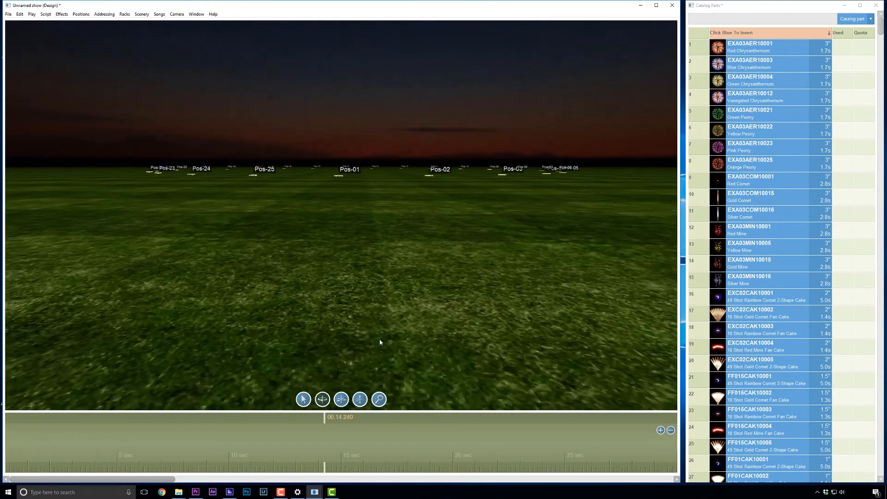
pyautogui.moveTo(382, 291); pyautogui.dragTo(383, 192)
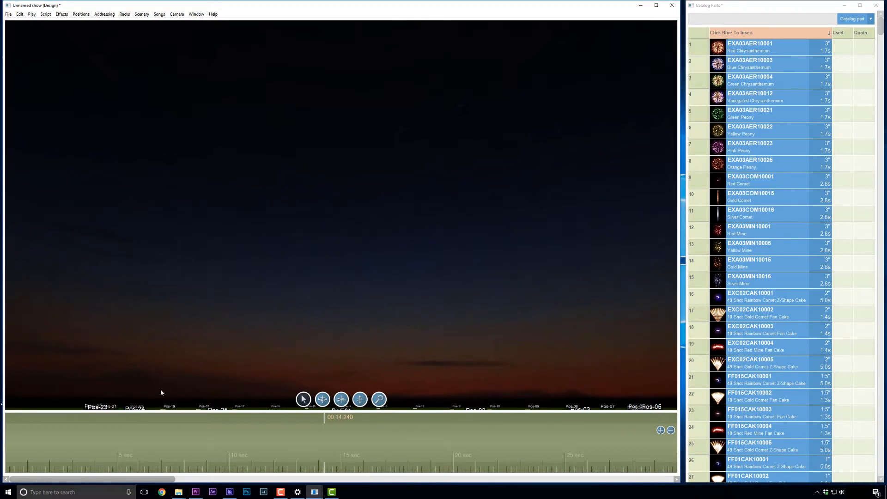
pyautogui.click(748, 168)
# - Insert a 3" Pink Peony at 10.030 s and a 3" Green Peony at 5.480 s on all the positions
pyautogui.moveTo(325, 419); pyautogui.dragTo(231, 423)
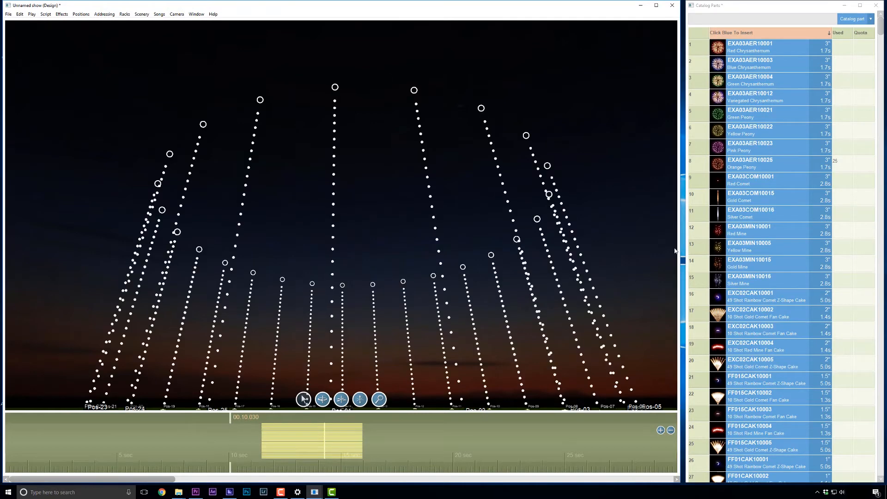
pyautogui.click(745, 148)
pyautogui.moveTo(232, 421); pyautogui.dragTo(128, 423)
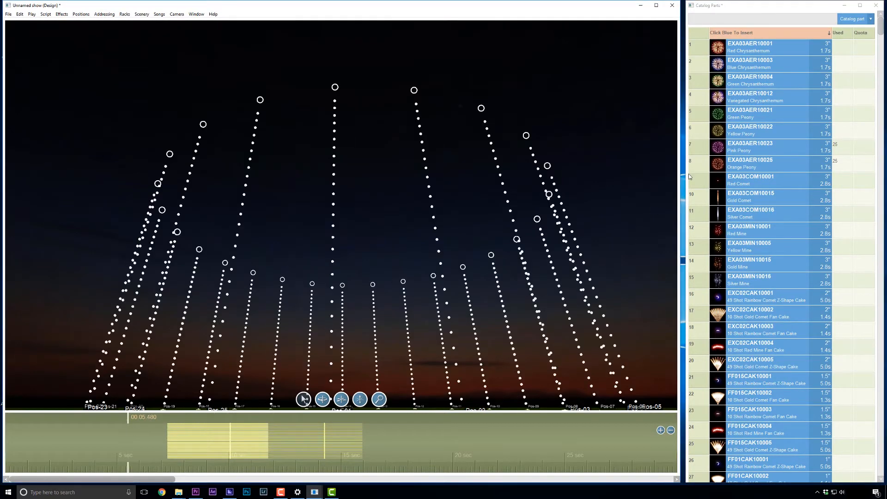
pyautogui.click(743, 116)
# - Preview the peony rings in the sky, moving the show time from about 3.5 s to 10.4 s
pyautogui.moveTo(128, 420); pyautogui.dragTo(86, 422)
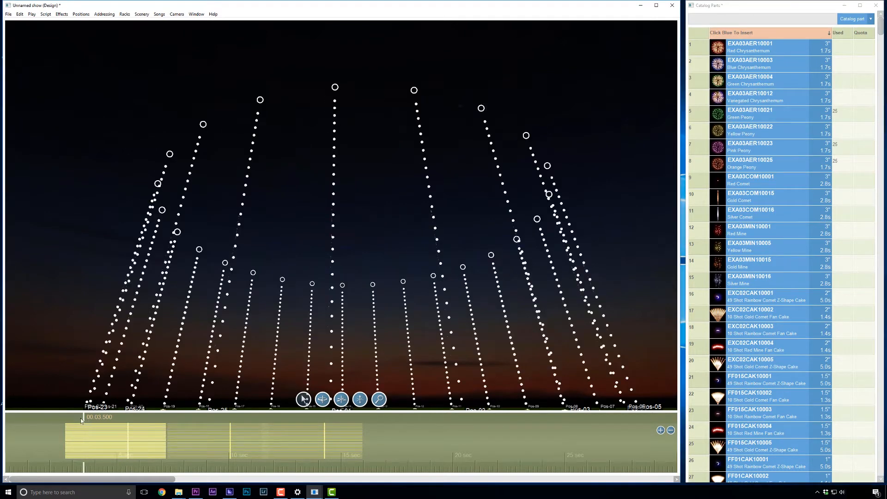
pyautogui.click(82, 418)
pyautogui.moveTo(87, 421); pyautogui.dragTo(240, 425)
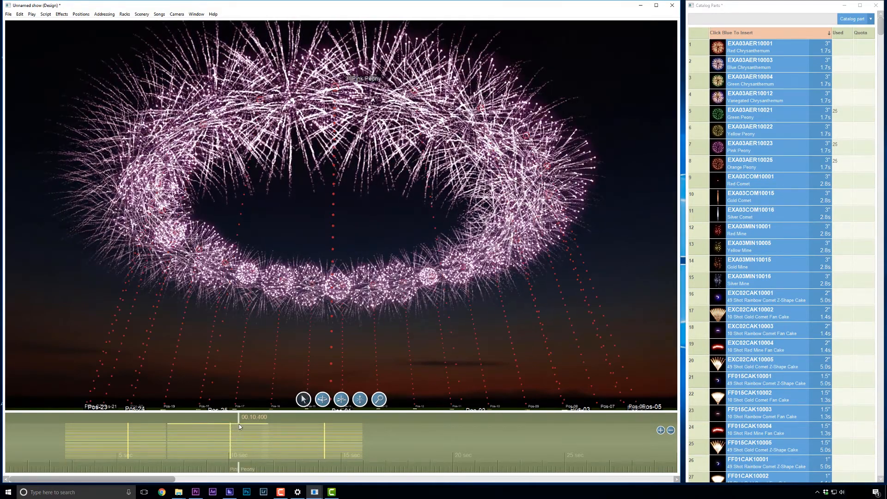
# - Select all Green Peony events on the timeline and combine them into a group named "Pink"
pyautogui.moveTo(111, 419); pyautogui.dragTo(146, 458)
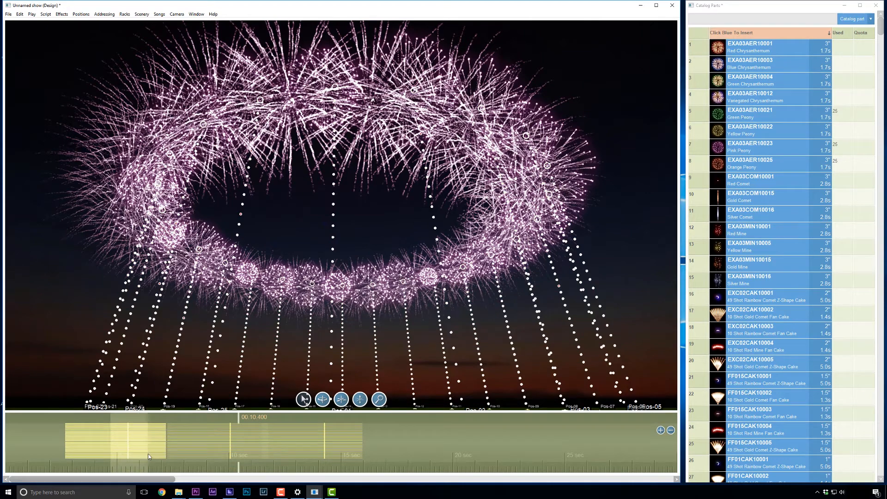
pyautogui.rightClick(131, 443)
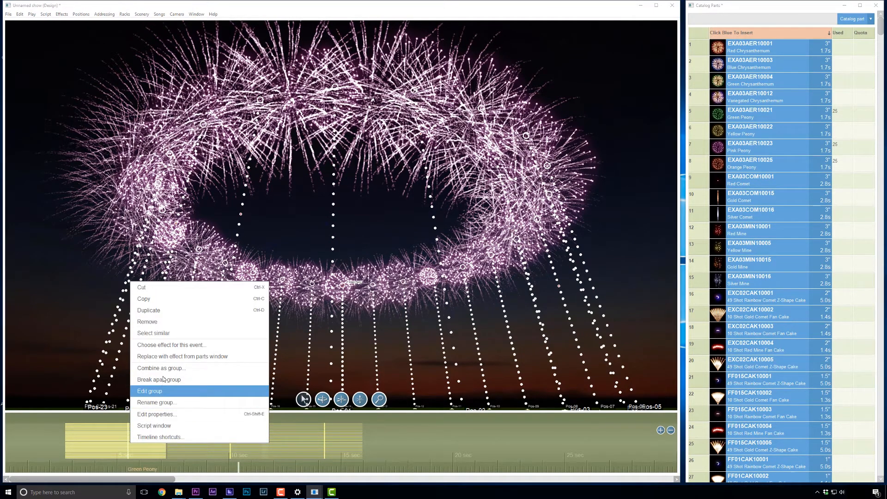
pyautogui.click(162, 368)
pyautogui.write('Pink')
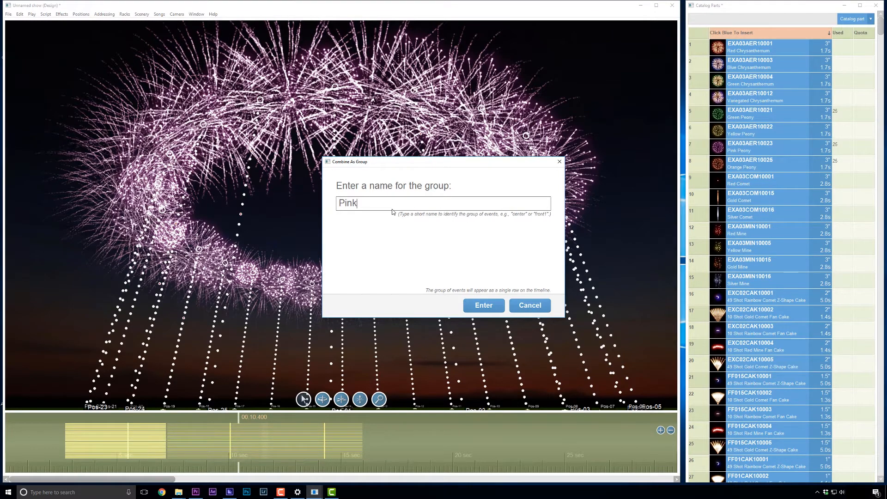
pyautogui.press('Return')
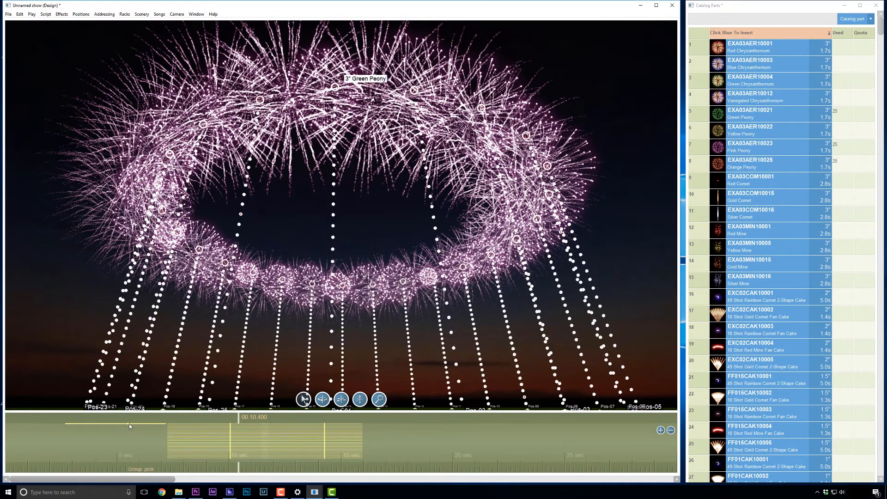
# - Set the show time to 9.530 s and combine the Pink Peony events into a named group
pyautogui.click(219, 418)
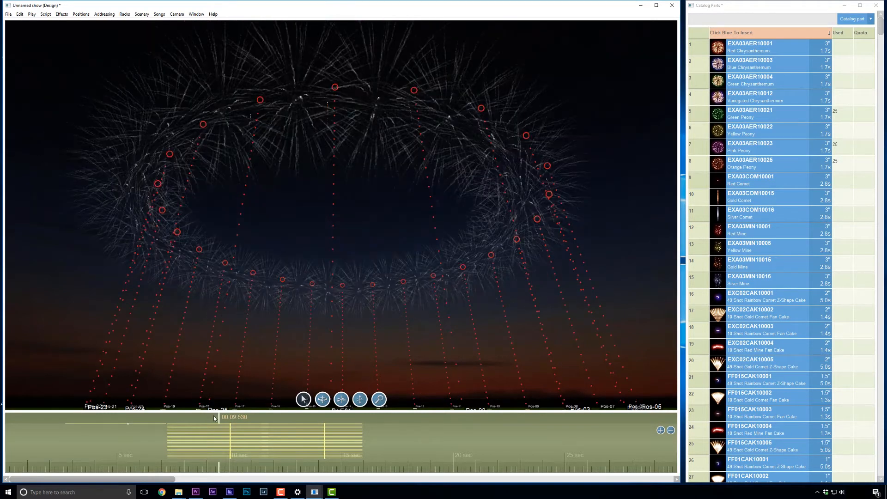
pyautogui.rightClick(234, 439)
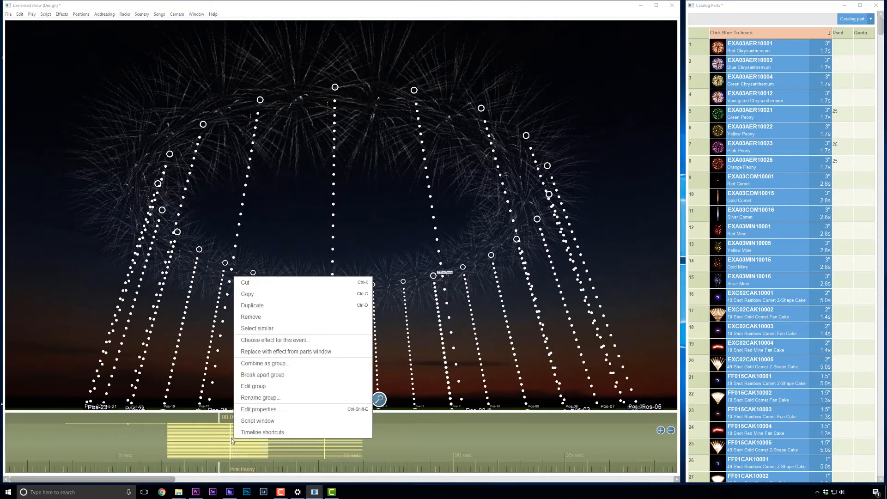
pyautogui.click(282, 363)
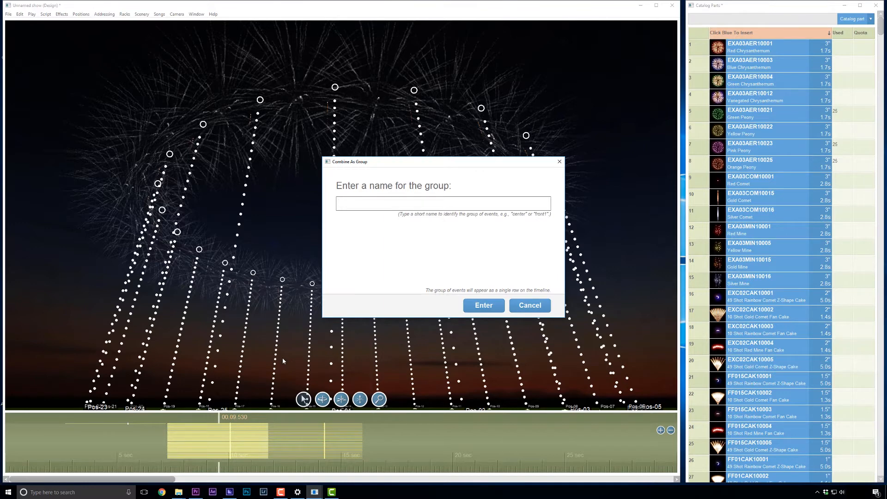
pyautogui.write('Group 8')
pyautogui.press('Return')
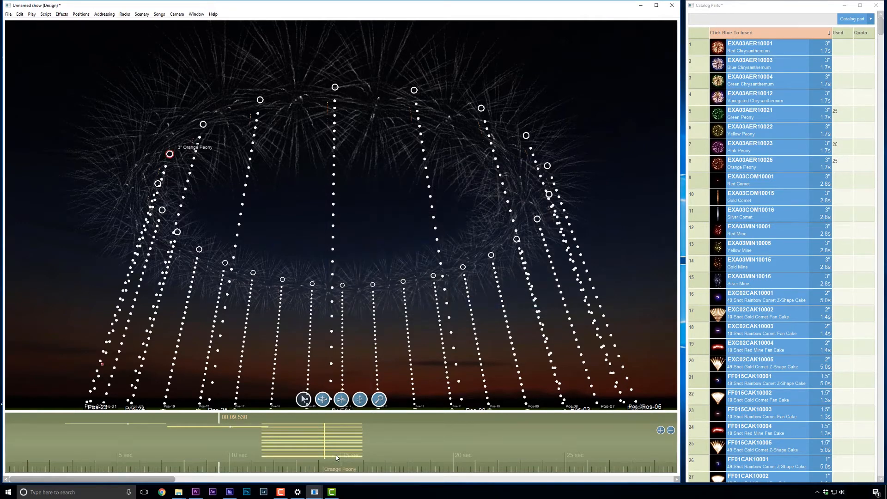
# - Combine the Orange Peony events into a group named "Or"
pyautogui.click(321, 433)
pyautogui.rightClick(321, 433)
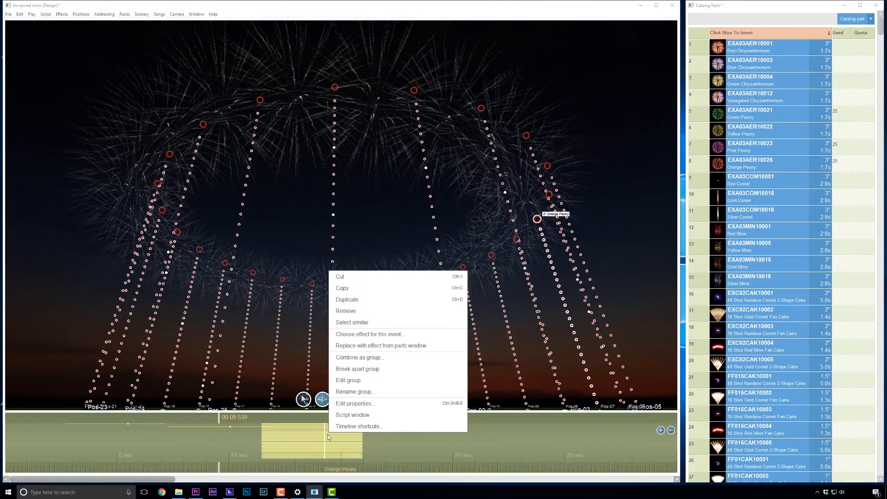
pyautogui.click(371, 359)
pyautogui.write('Ca')
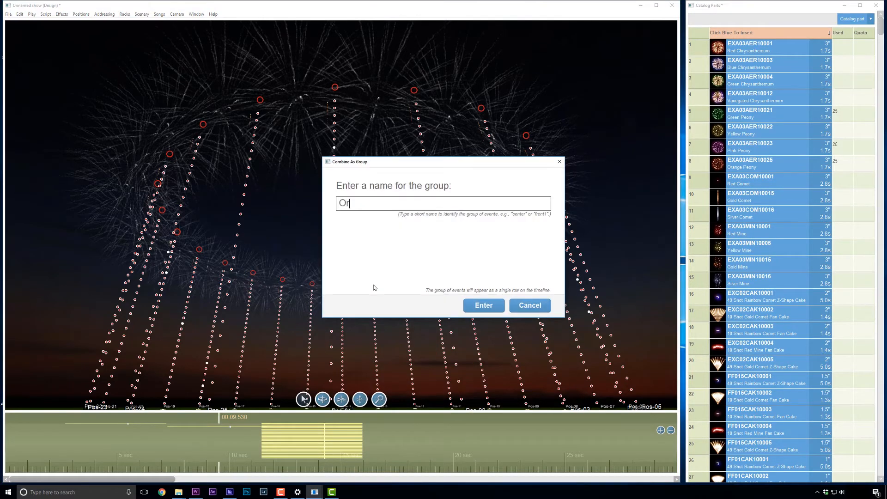
pyautogui.press('Return')
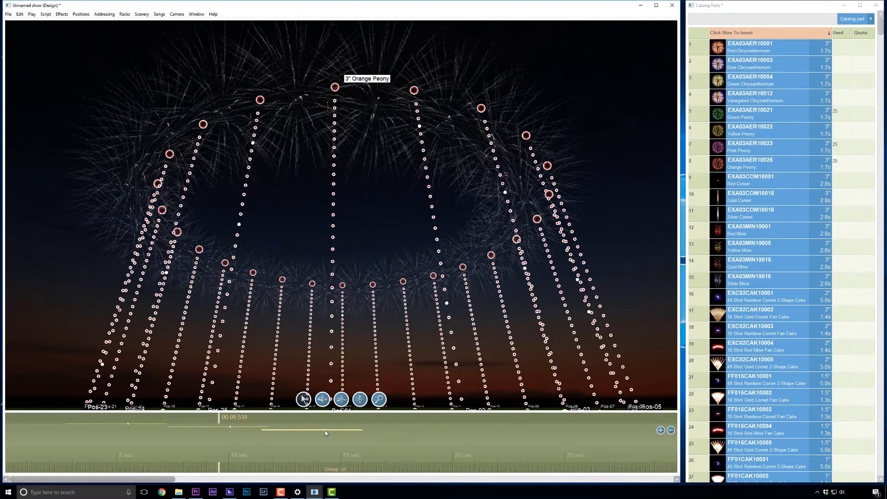
# - Move the Pink Peony group to burst at about 7.5 s and the Orange Peony group at about 9.5 s, overlapping on the timeline
pyautogui.moveTo(325, 431); pyautogui.dragTo(287, 434)
pyautogui.rightClick(303, 431)
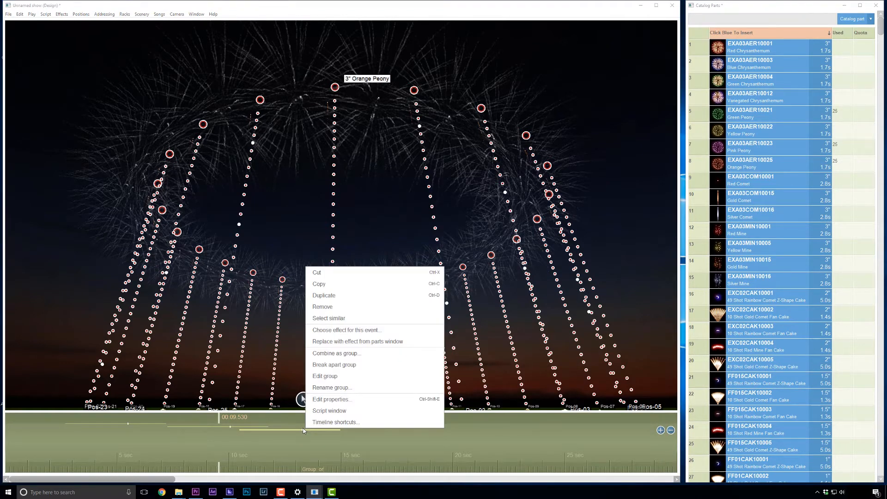
pyautogui.press('Escape')
pyautogui.moveTo(231, 427); pyautogui.dragTo(190, 431)
pyautogui.moveTo(303, 433); pyautogui.dragTo(220, 433)
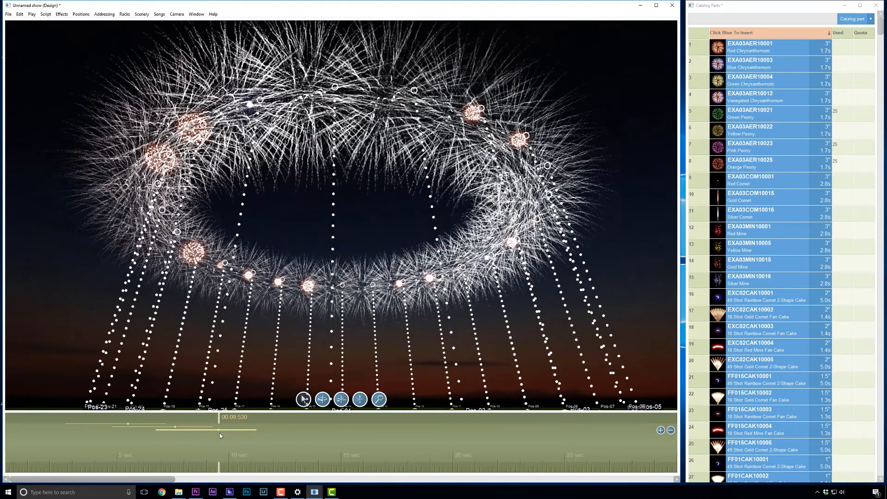
# - Break apart the Pink, Orange and Green Peony groups into individual events
pyautogui.click(176, 429)
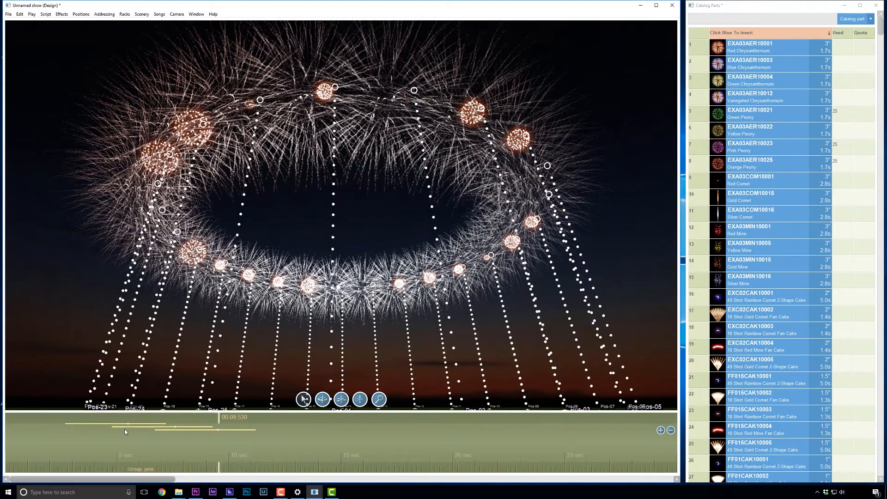
pyautogui.rightClick(176, 428)
pyautogui.click(232, 374)
pyautogui.rightClick(234, 423)
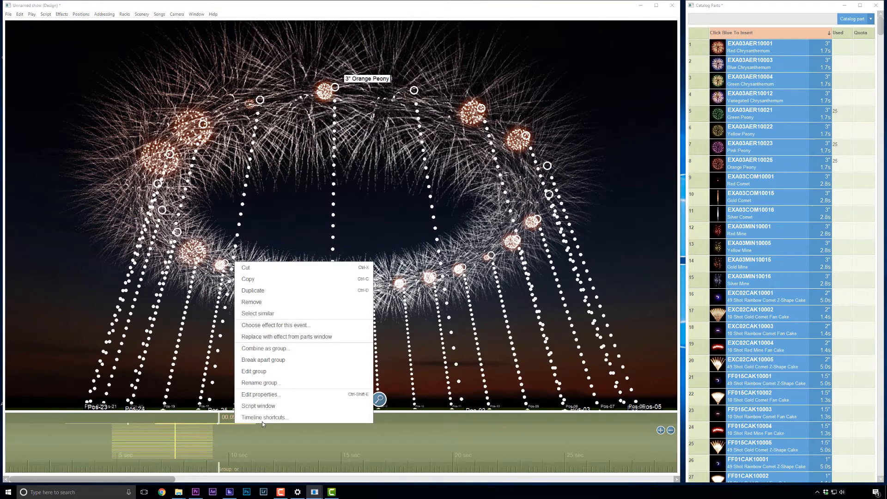
pyautogui.click(252, 369)
pyautogui.click(129, 422)
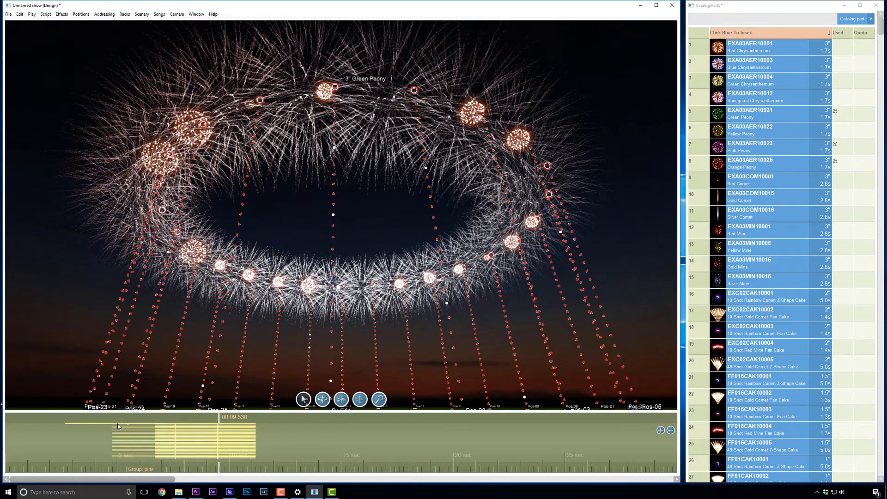
pyautogui.rightClick(148, 423)
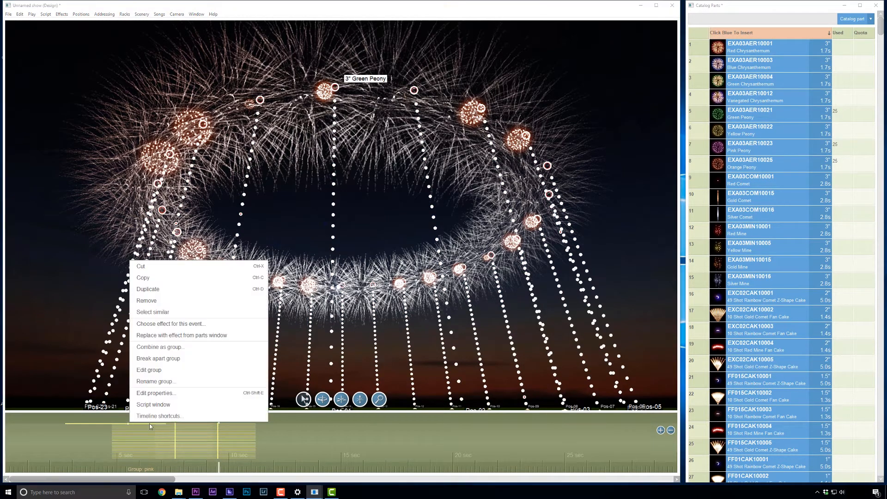
pyautogui.click(179, 361)
# - Select all peony events and spread them out accelerating over a total duration of 5 s with an acceleration rate of 5, without grouping
pyautogui.moveTo(293, 463); pyautogui.dragTo(53, 428)
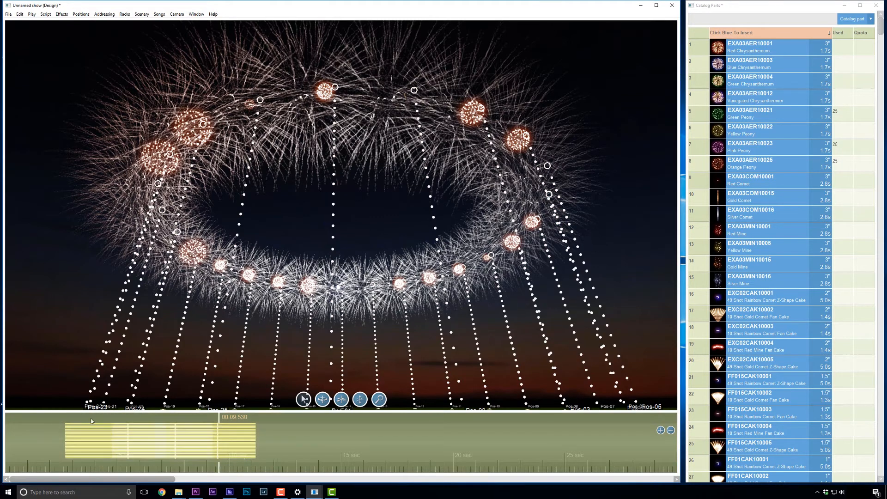
pyautogui.click(70, 16)
pyautogui.moveTo(46, 14)
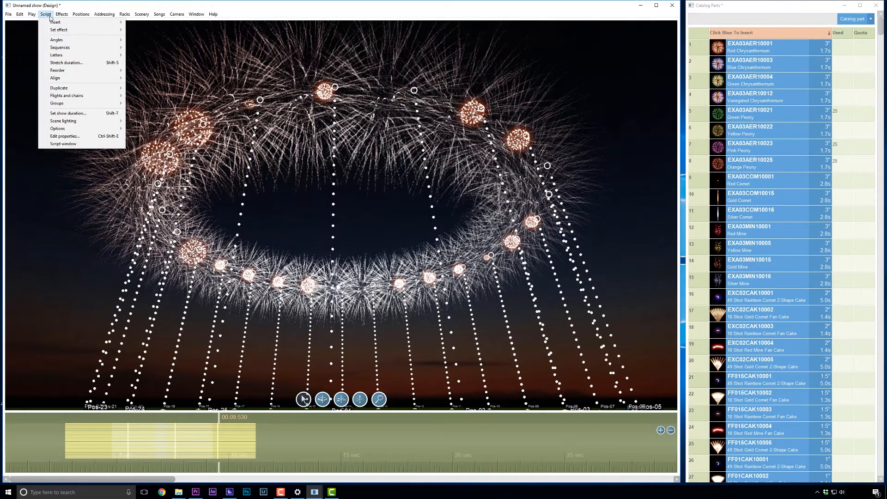
pyautogui.moveTo(60, 47)
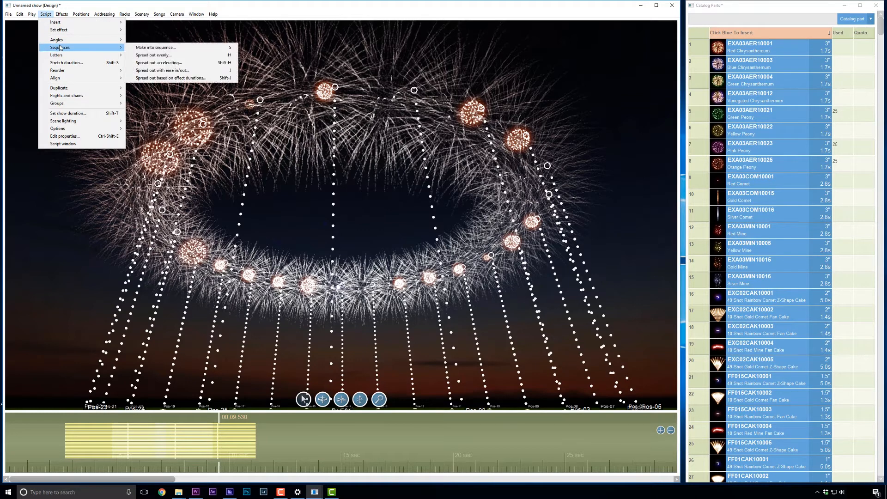
pyautogui.click(161, 64)
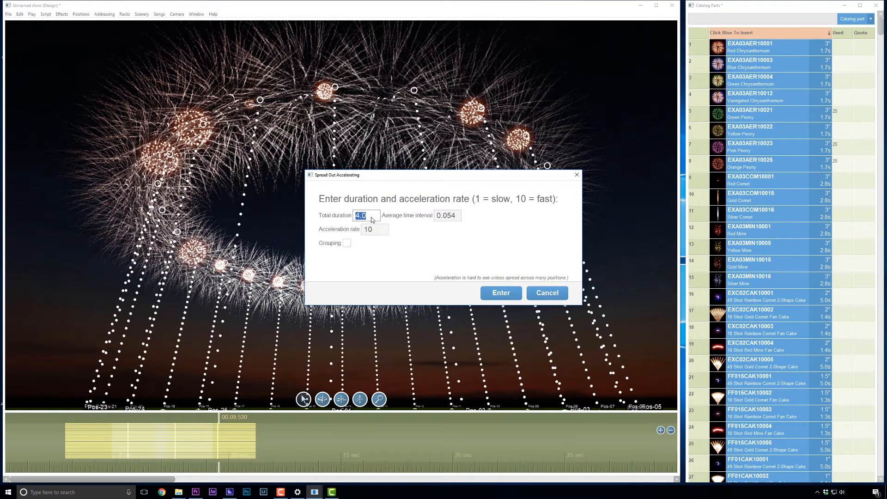
pyautogui.write('5')
pyautogui.press('Tab')
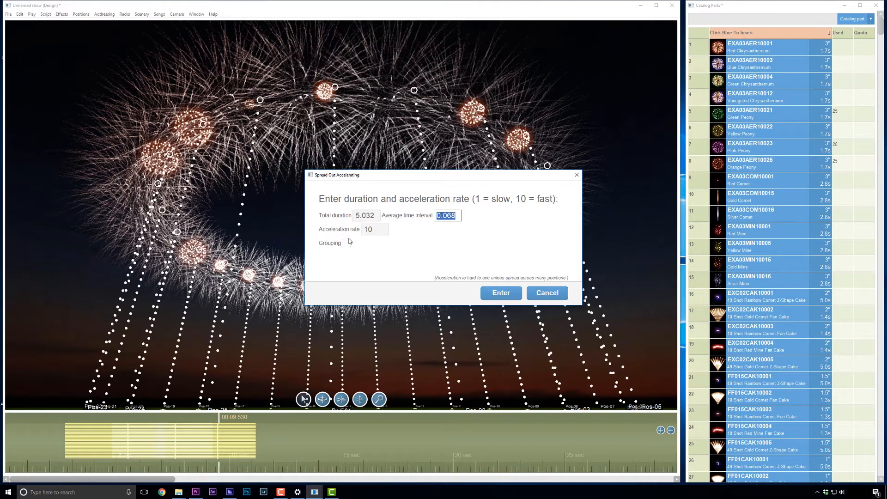
pyautogui.press('Tab')
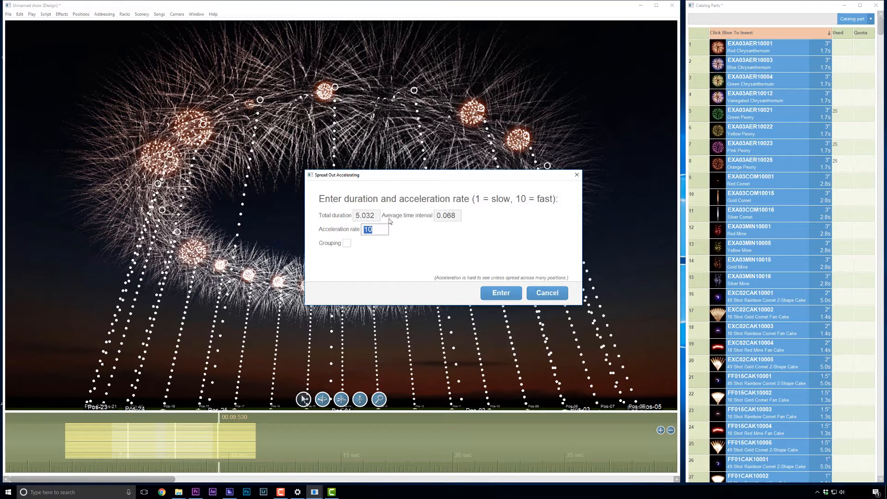
pyautogui.write('5')
pyautogui.click(347, 244)
pyautogui.click(349, 245)
pyautogui.click(501, 293)
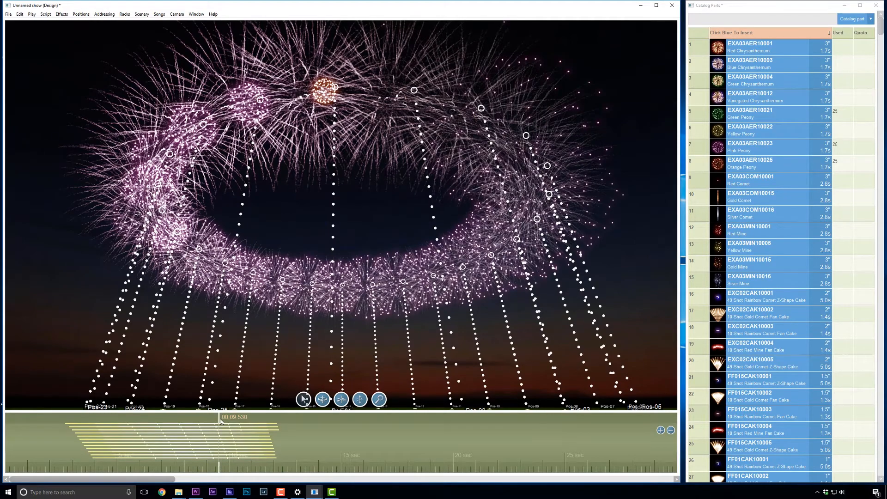
# - Play the accelerating peony sequence from about 4.8 s, and return to its beginning to watch it again
pyautogui.click(205, 423)
pyautogui.moveTo(205, 423); pyautogui.dragTo(117, 417)
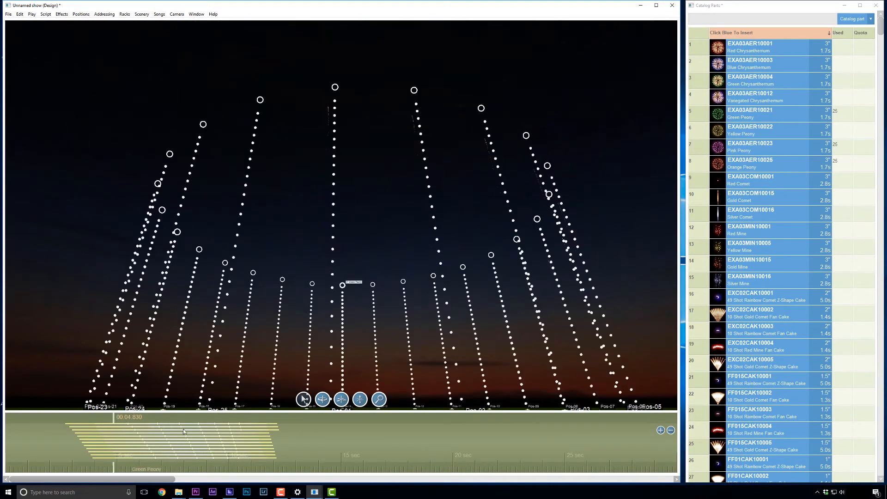
pyautogui.press('space')
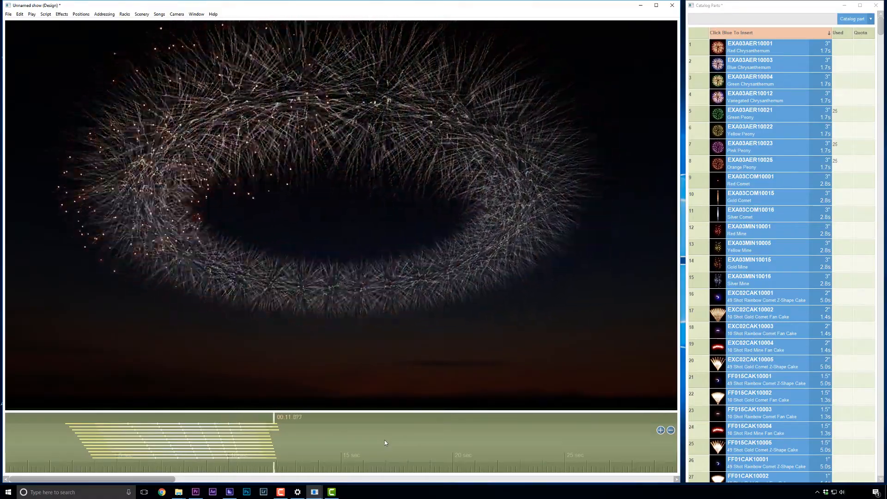
pyautogui.click(282, 421)
pyautogui.moveTo(282, 421); pyautogui.dragTo(125, 417)
pyautogui.click(126, 418)
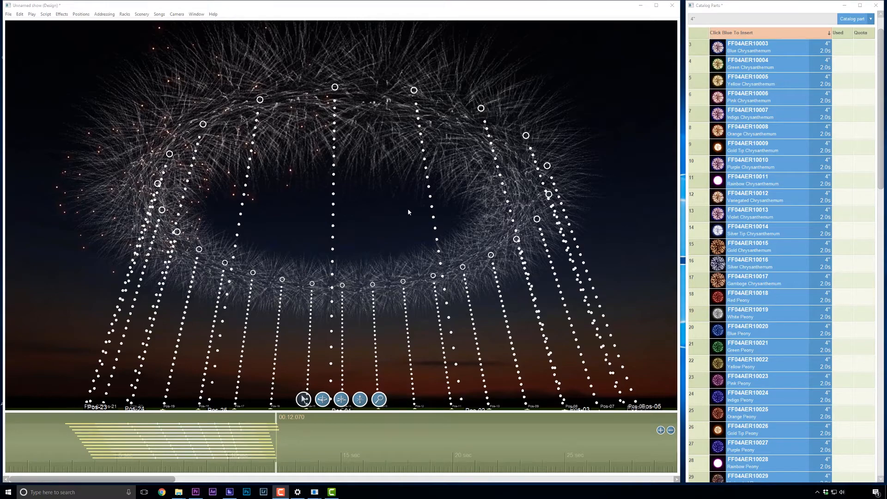
# - Delete all the peony events and launch positions from the show
pyautogui.scroll(-5, 400, 221)
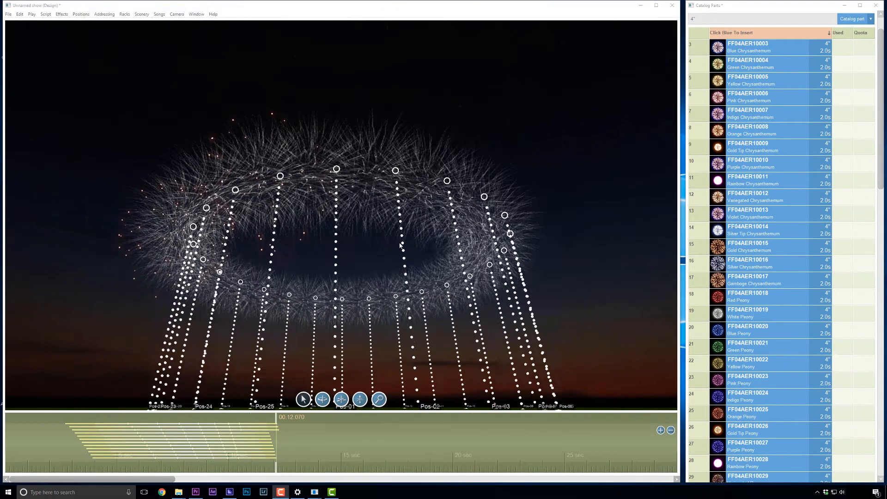
pyautogui.moveTo(401, 220); pyautogui.dragTo(385, 340)
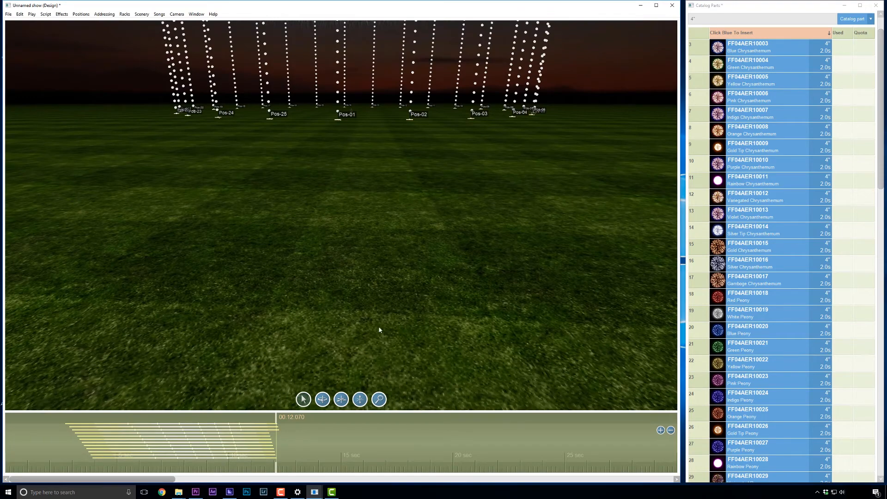
pyautogui.moveTo(389, 243); pyautogui.dragTo(381, 272)
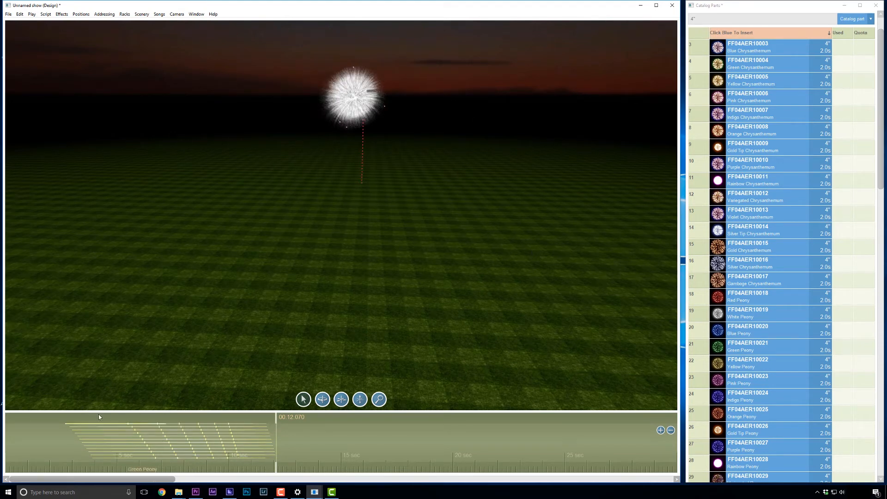
pyautogui.press('Delete')
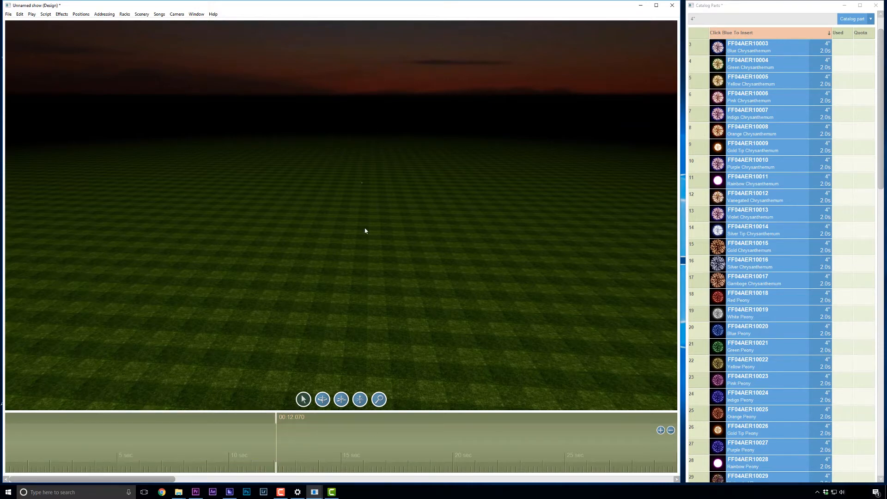
# - Add a single launch position near the middle of the field and insert six 4" Indigo Chrysanthemum shells there
pyautogui.scroll(3, 365, 231)
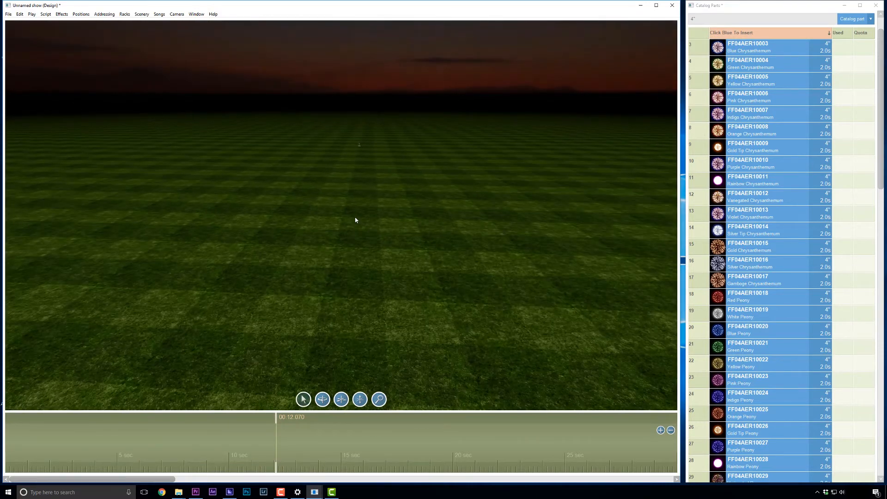
pyautogui.click(344, 274)
pyautogui.scroll(-1, 368, 259)
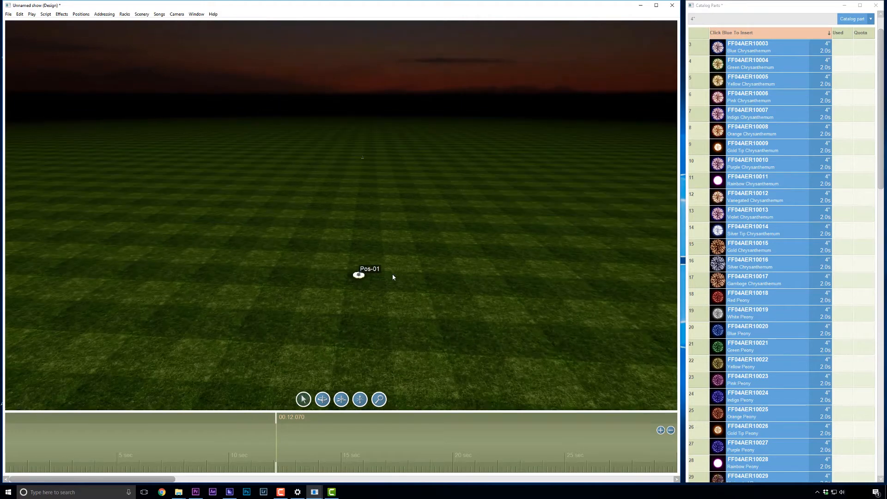
pyautogui.click(753, 116)
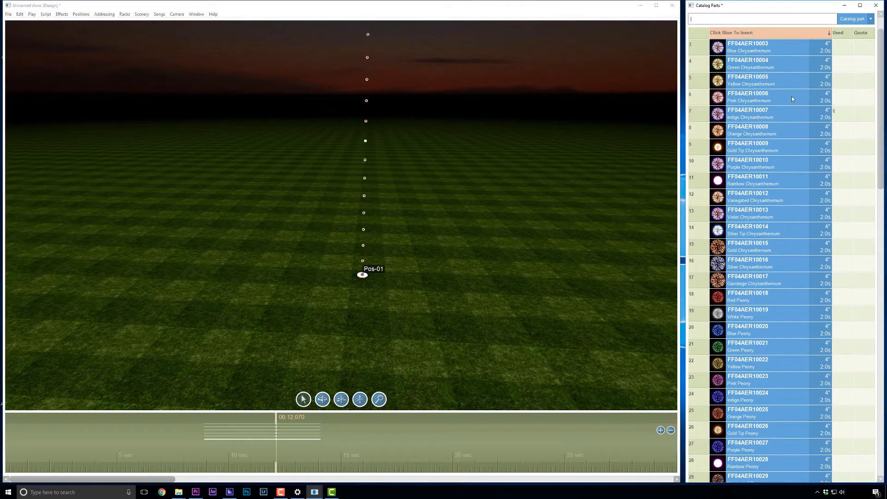
# - Clear the 4" catalog filter, and insert sixteen 3" Orange Peony shells and two 2" 49 Shot Rainbow Comet Z-Shape cakes
pyautogui.click(699, 21)
pyautogui.press('BackSpace')
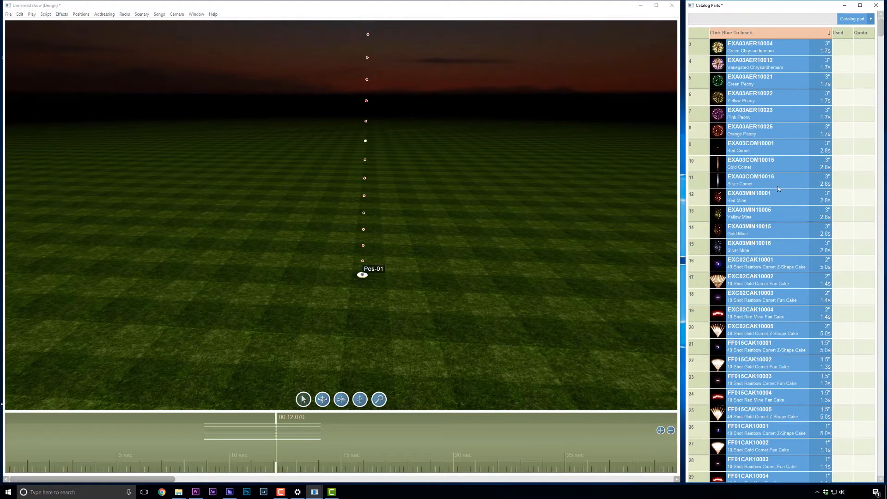
pyautogui.click(748, 131)
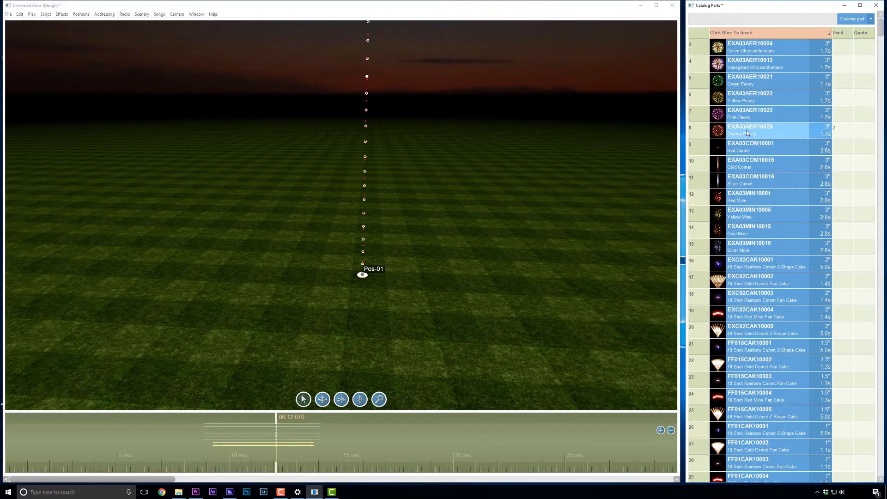
pyautogui.click(747, 133)
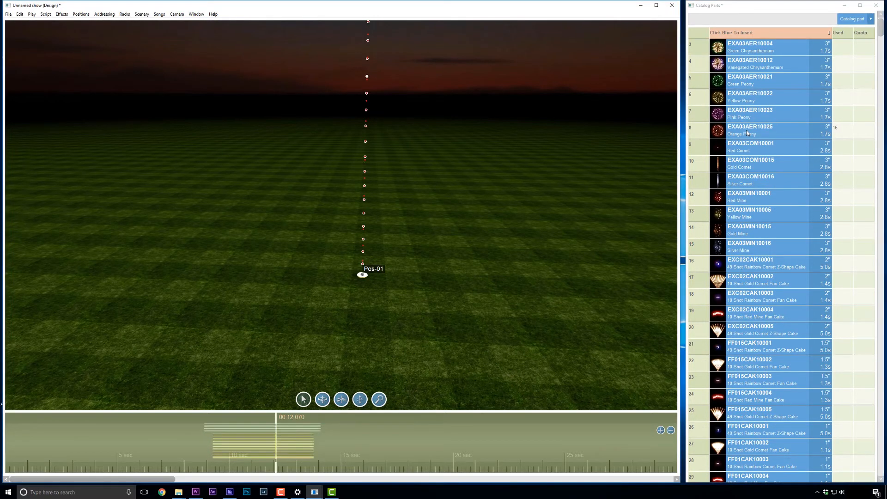
pyautogui.click(755, 265)
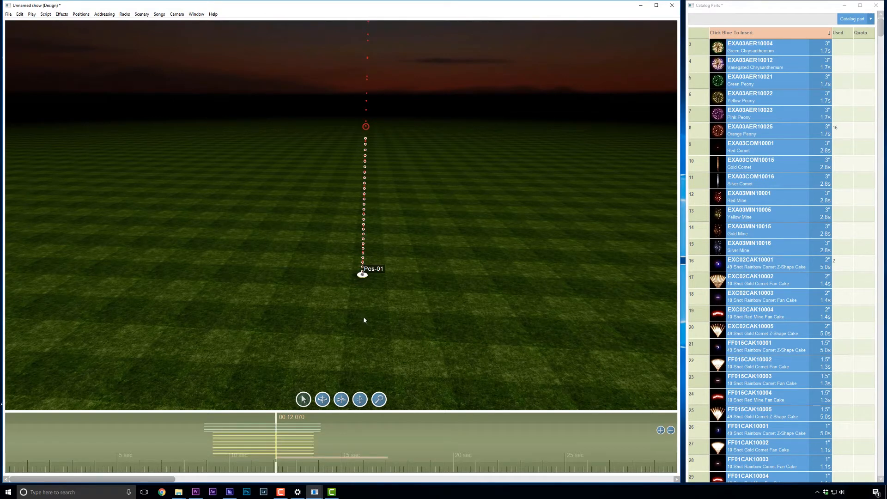
# - Add racks for the whole show, choosing from any racks in the parts window
pyautogui.click(123, 16)
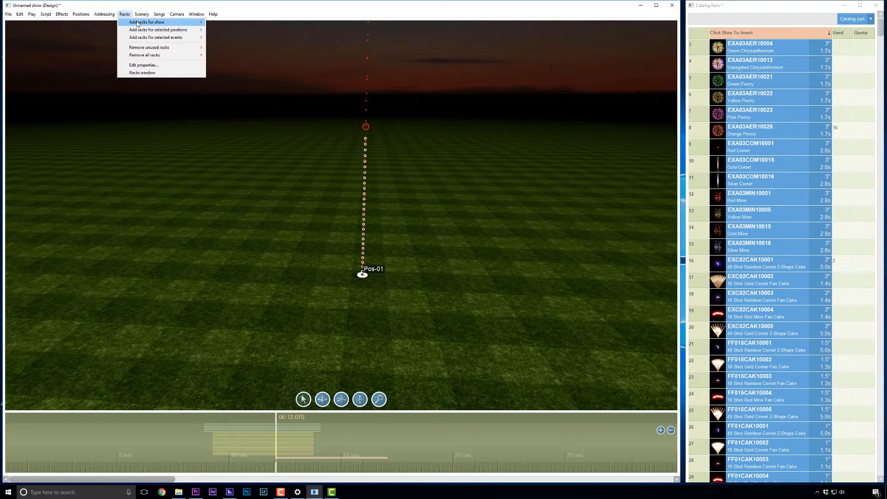
pyautogui.moveTo(137, 24)
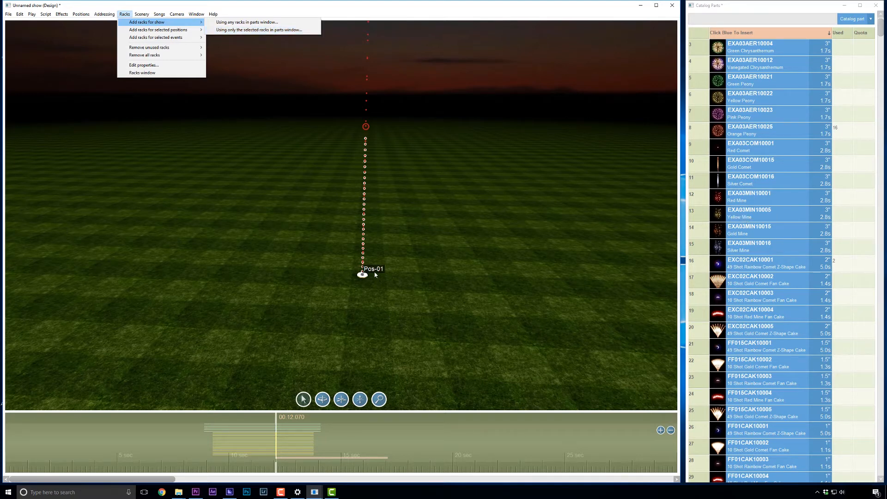
pyautogui.moveTo(165, 30)
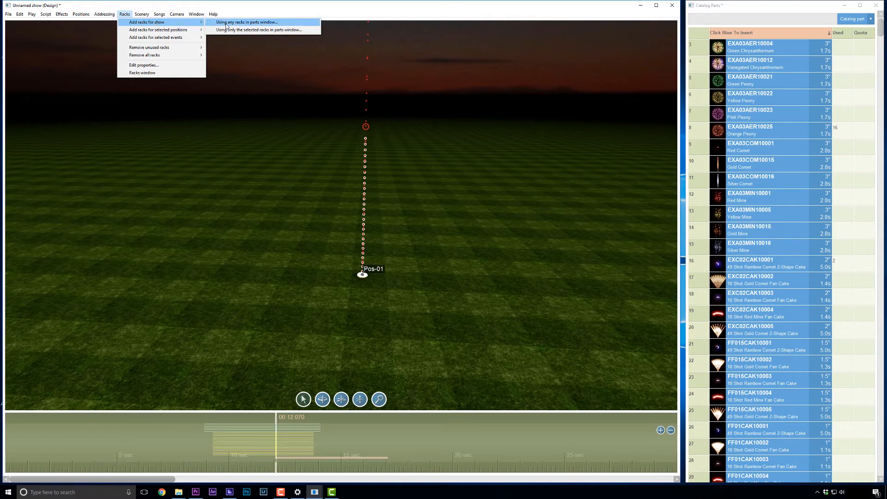
pyautogui.click(261, 25)
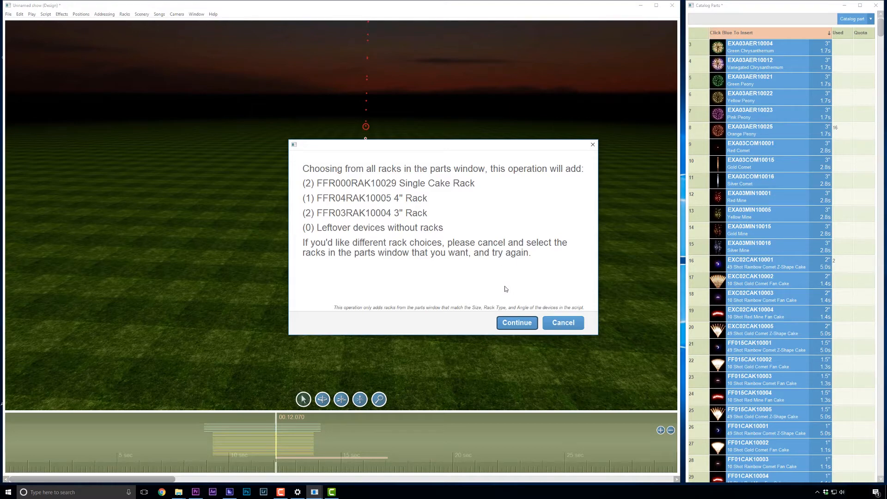
pyautogui.click(517, 324)
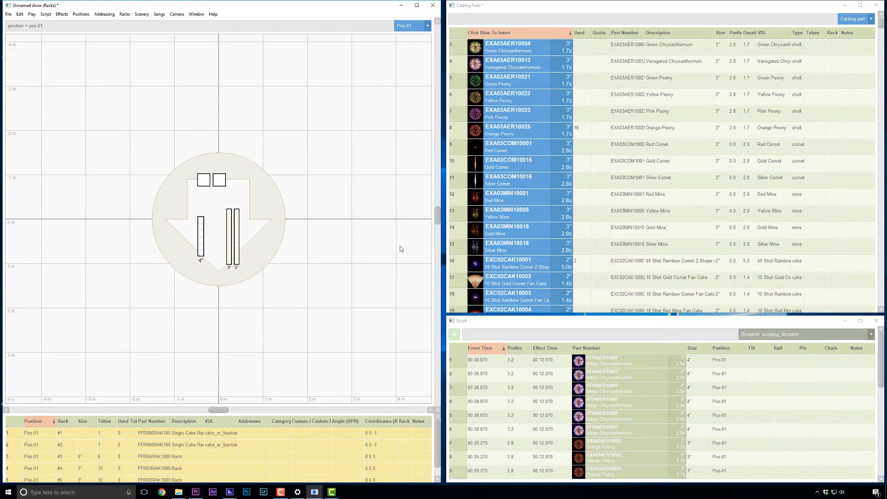
# - Widen the rack layout window over its neighbours and keep the launch position's racks in view
pyautogui.moveTo(440, 181); pyautogui.dragTo(632, 181)
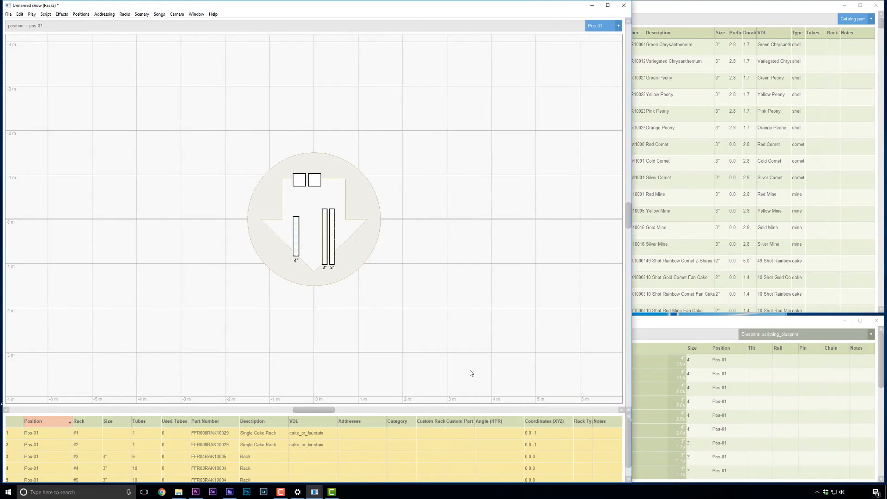
pyautogui.click(406, 410)
pyautogui.click(382, 411)
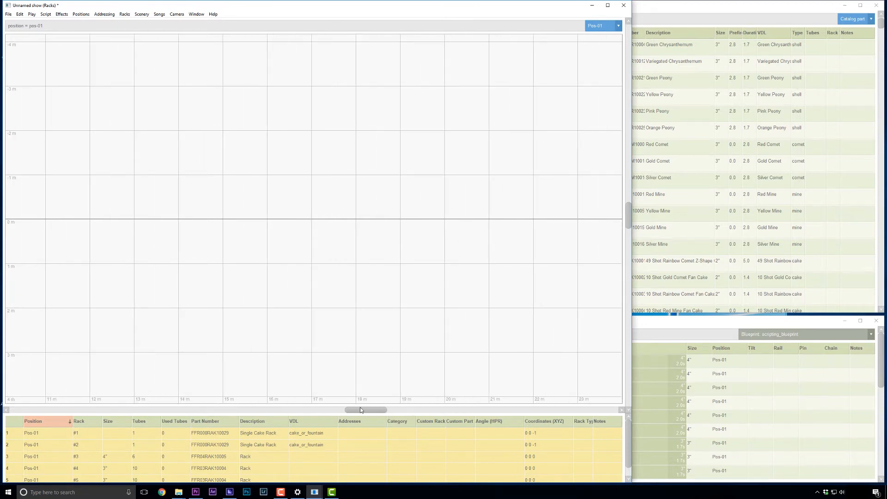
pyautogui.moveTo(373, 411); pyautogui.dragTo(299, 408)
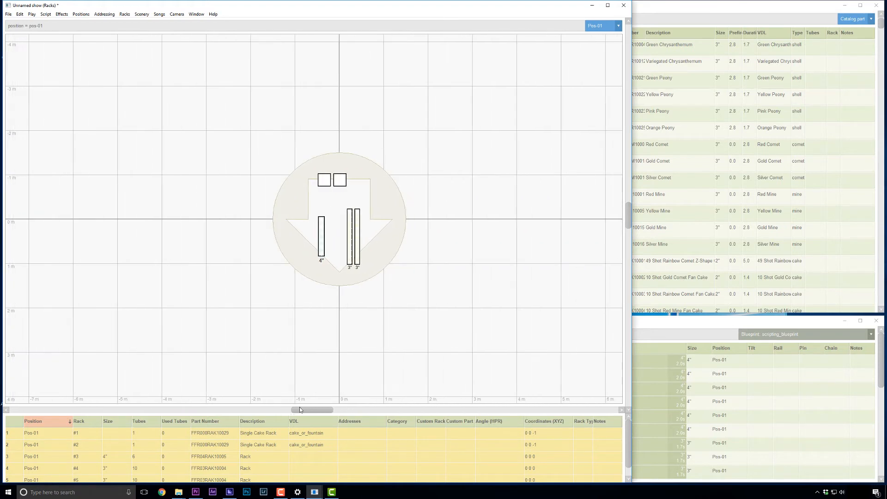
# - Move the two 3" racks to coordinates 3 0 2, the 4" rack to -2 0 2, and both cake racks to 0 0 -2
pyautogui.click(373, 292)
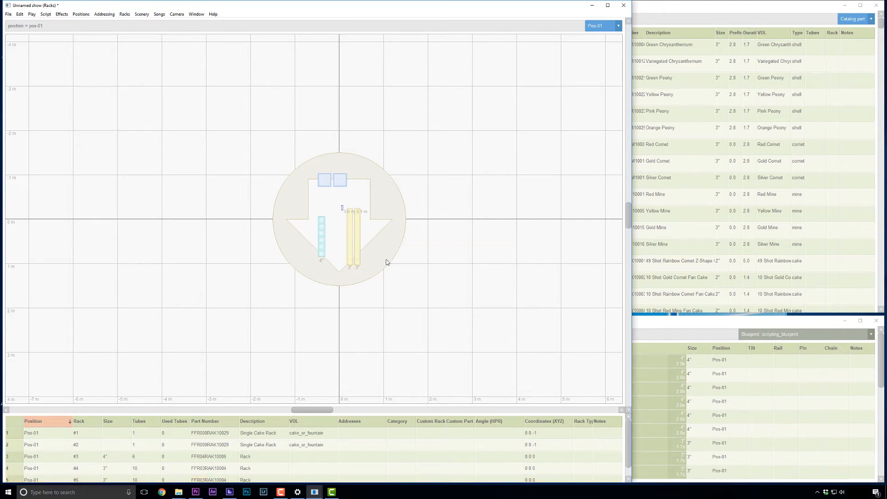
pyautogui.click(353, 238)
pyautogui.moveTo(354, 238); pyautogui.dragTo(484, 300)
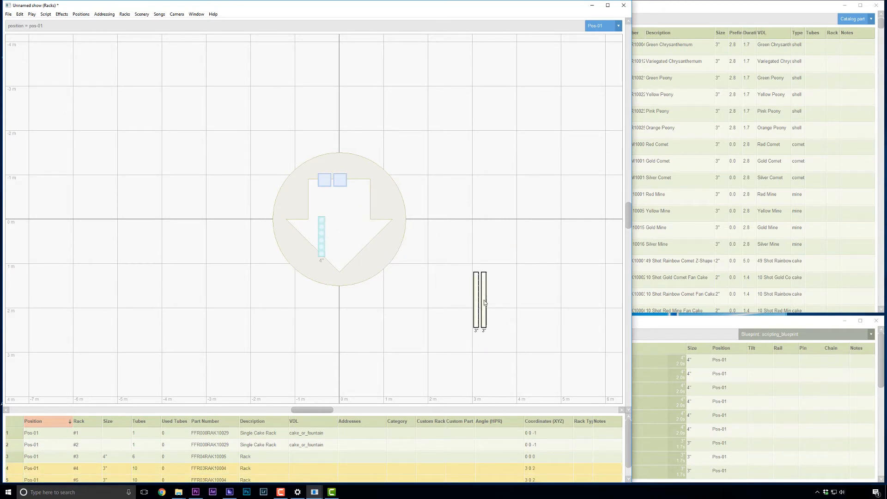
pyautogui.click(321, 245)
pyautogui.moveTo(321, 245); pyautogui.dragTo(255, 301)
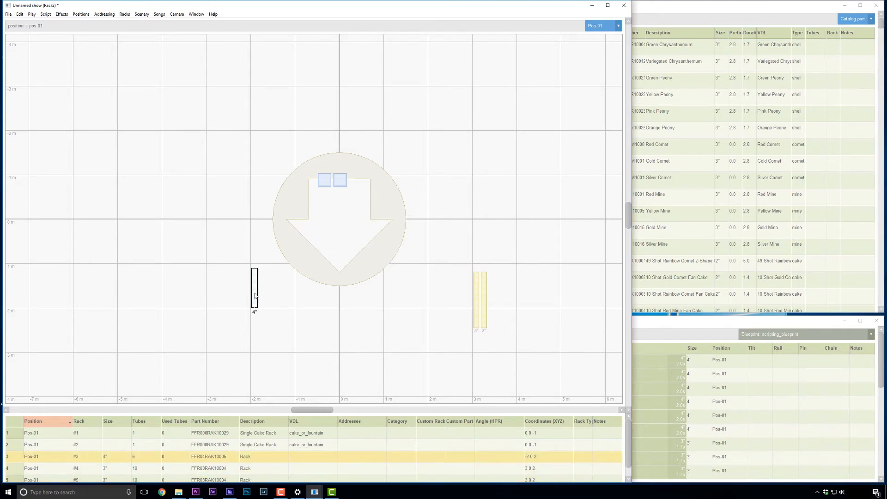
pyautogui.click(324, 180)
pyautogui.moveTo(324, 180); pyautogui.dragTo(340, 141)
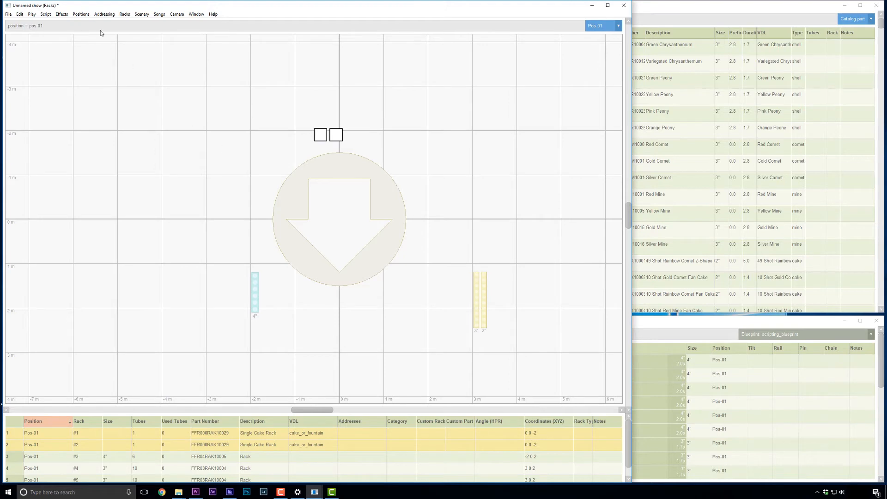
# - Start addressing the show with the Cobra firing system and set the module type to Cobra 18M (100ths)
pyautogui.click(104, 14)
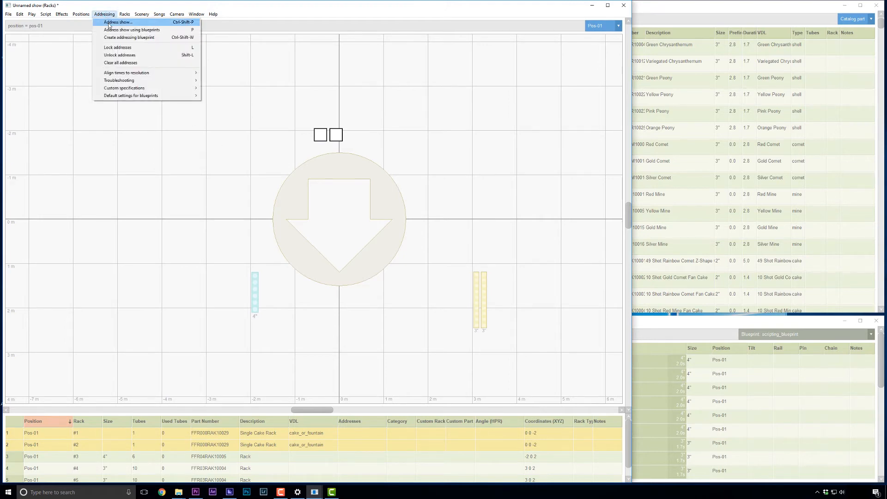
pyautogui.click(109, 23)
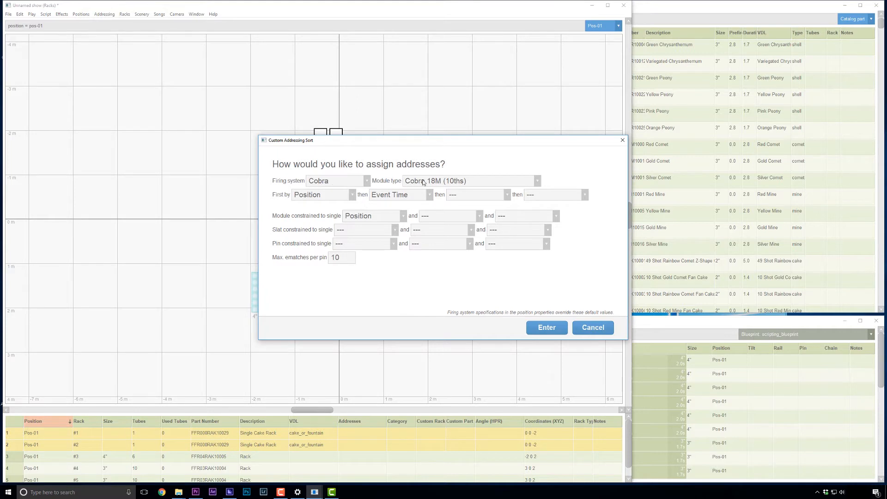
pyautogui.click(460, 183)
pyautogui.click(485, 199)
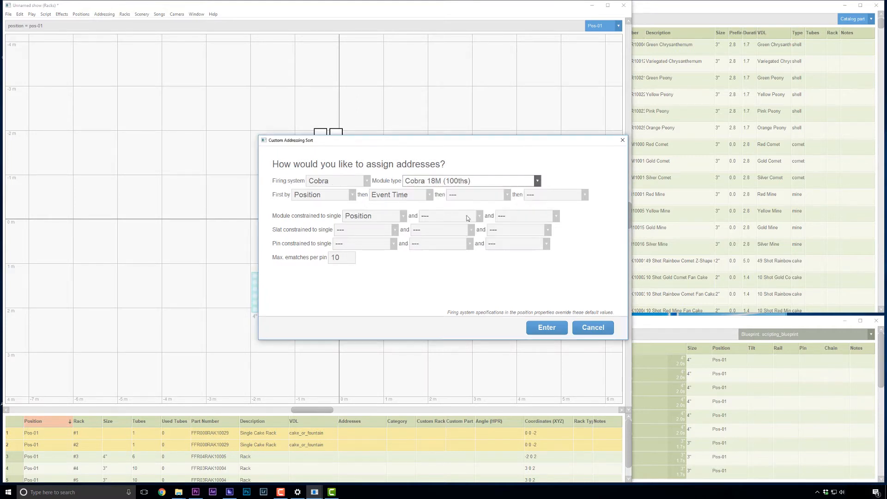
# - Try Size as the second address sort criterion, return it to Event Time, and leave the third criterion empty
pyautogui.click(320, 196)
pyautogui.click(320, 196)
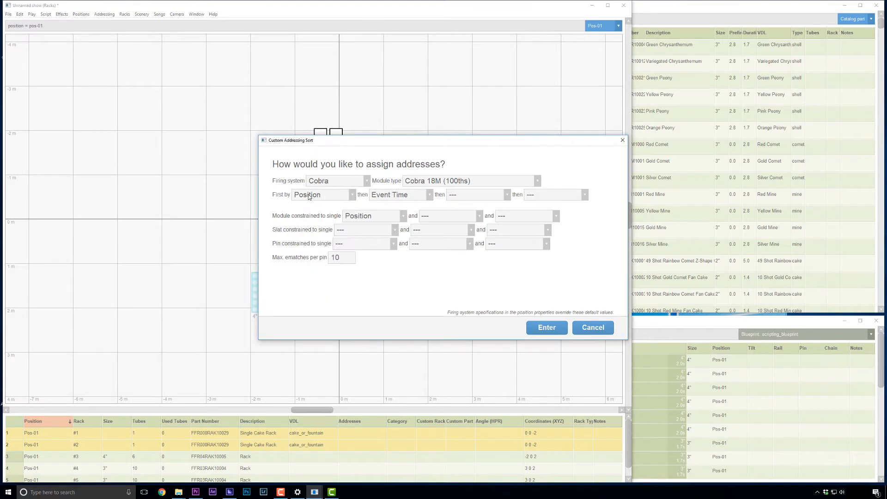
pyautogui.click(395, 196)
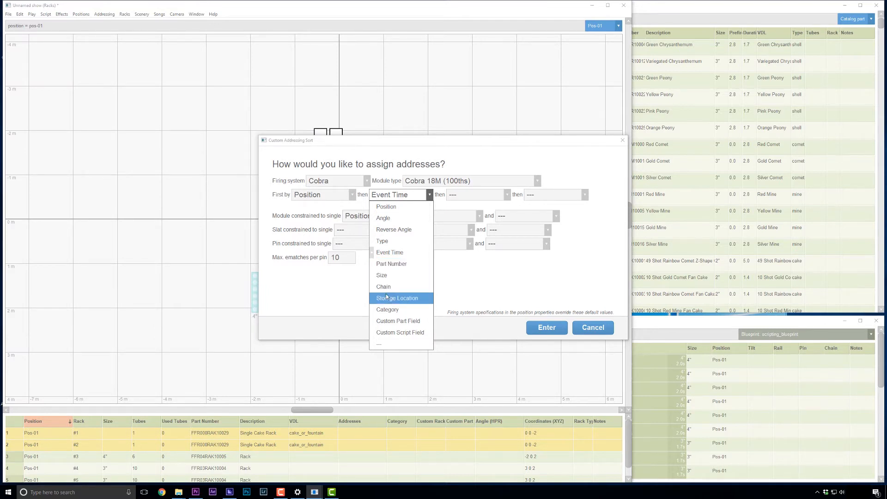
pyautogui.click(390, 277)
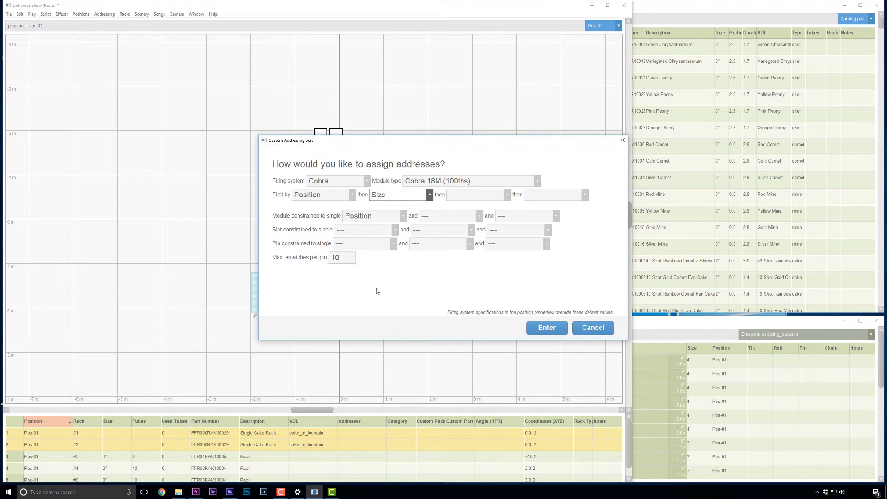
pyautogui.hotkey('alt', 'Down')
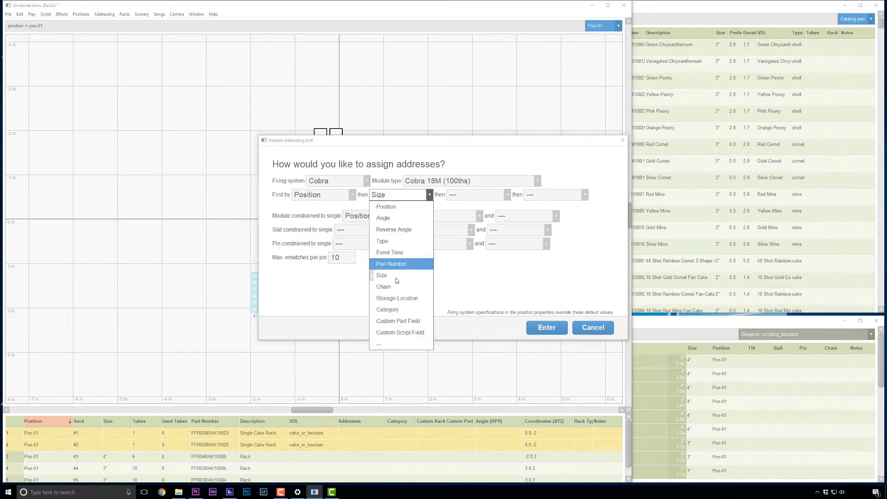
pyautogui.click(398, 254)
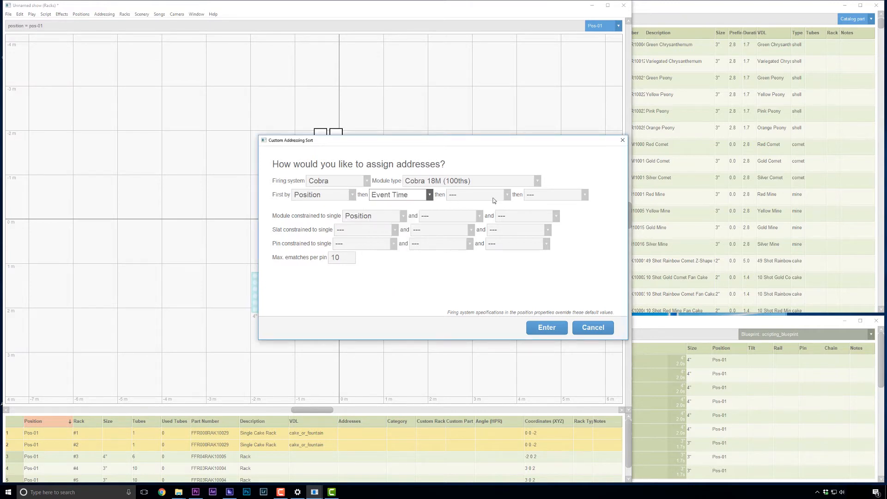
pyautogui.click(508, 198)
pyautogui.click(581, 281)
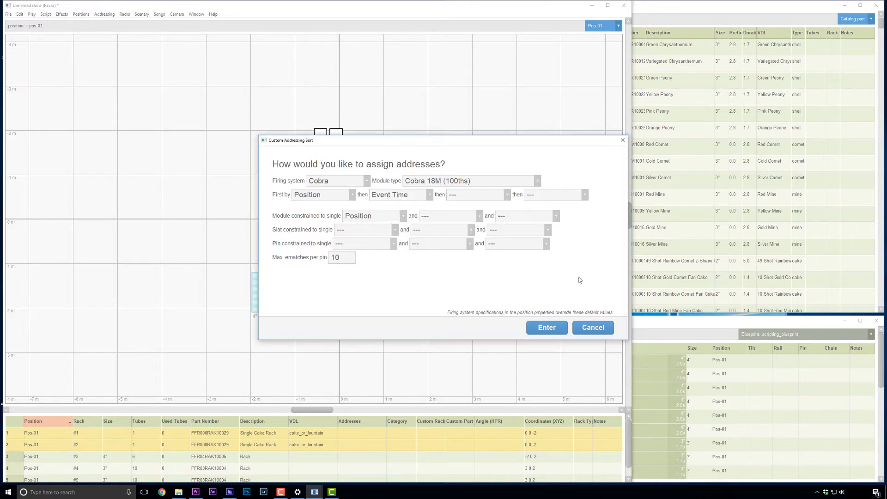
# - Sort the addresses by Position and then Size, keeping each module constrained to a single Position
pyautogui.click(430, 196)
pyautogui.click(395, 277)
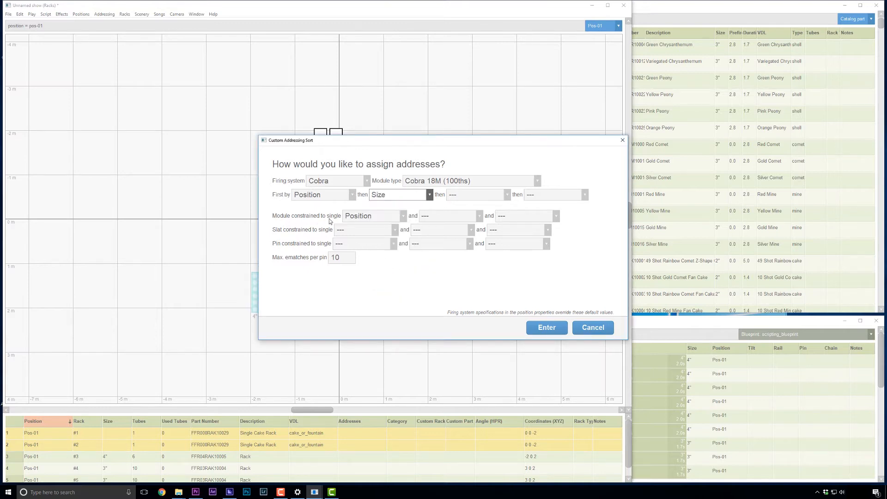
pyautogui.click(381, 218)
pyautogui.click(381, 219)
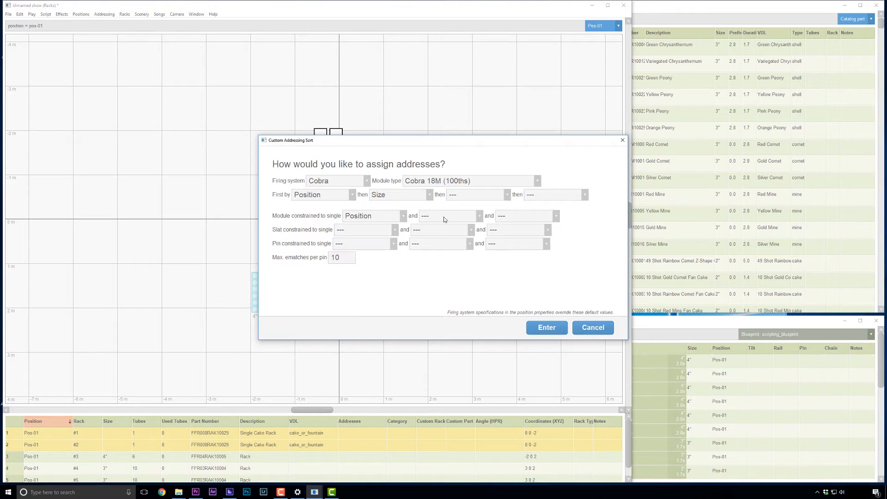
# - Set the maximum e-matches per pin to 4 and assign the addresses
pyautogui.doubleClick(343, 260)
pyautogui.write('4')
pyautogui.click(533, 325)
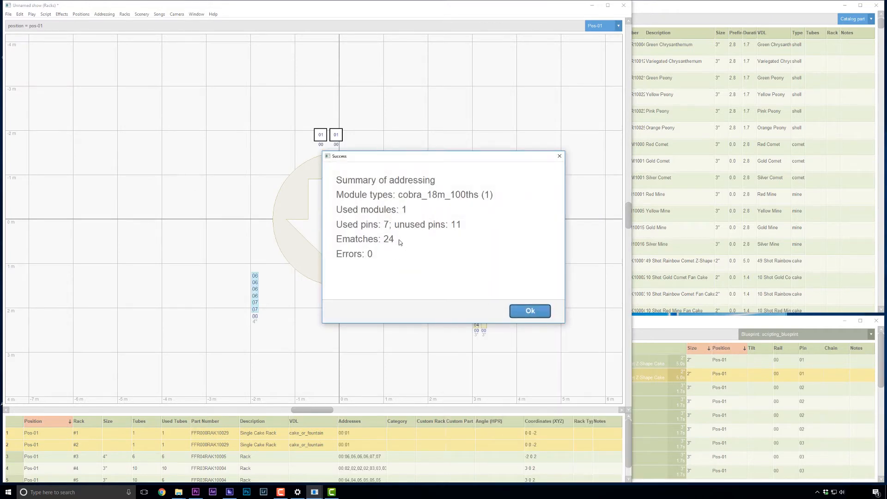
# - Start addressing the show again, sorting the addresses by Position and then Part Number with modules constrained to a single Position
pyautogui.click(531, 312)
pyautogui.moveTo(500, 322); pyautogui.dragTo(686, 323)
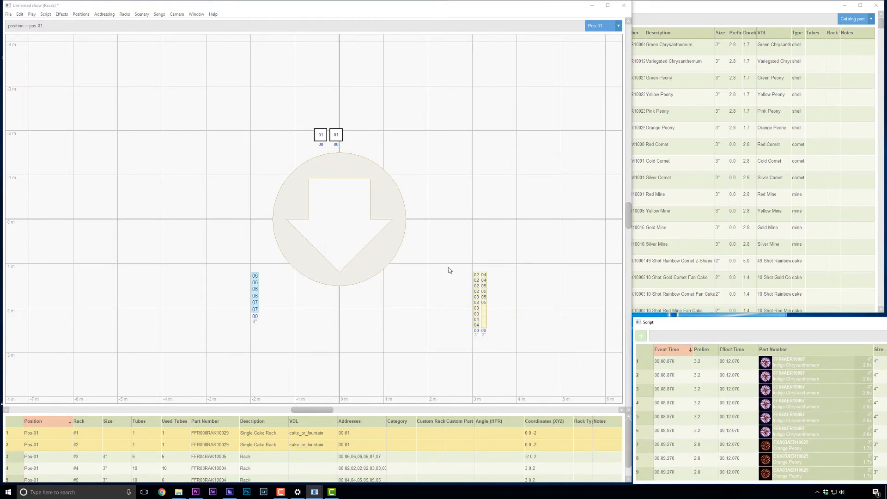
pyautogui.click(98, 14)
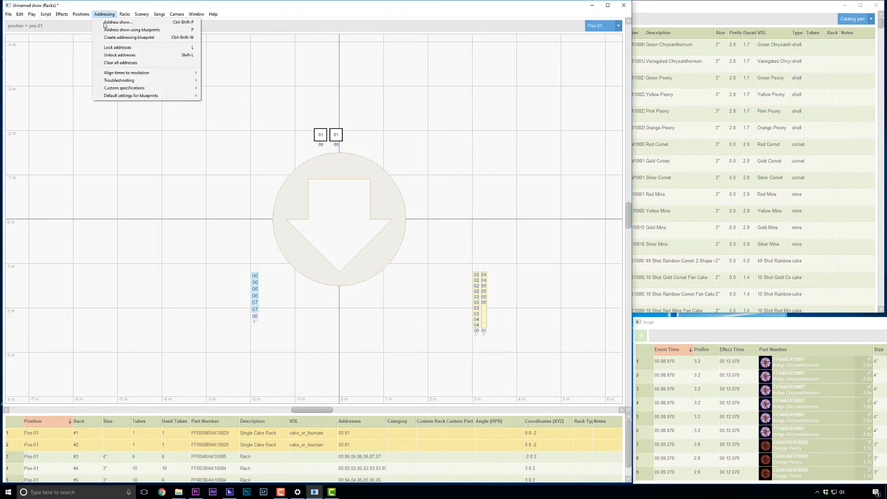
pyautogui.click(106, 23)
pyautogui.click(374, 216)
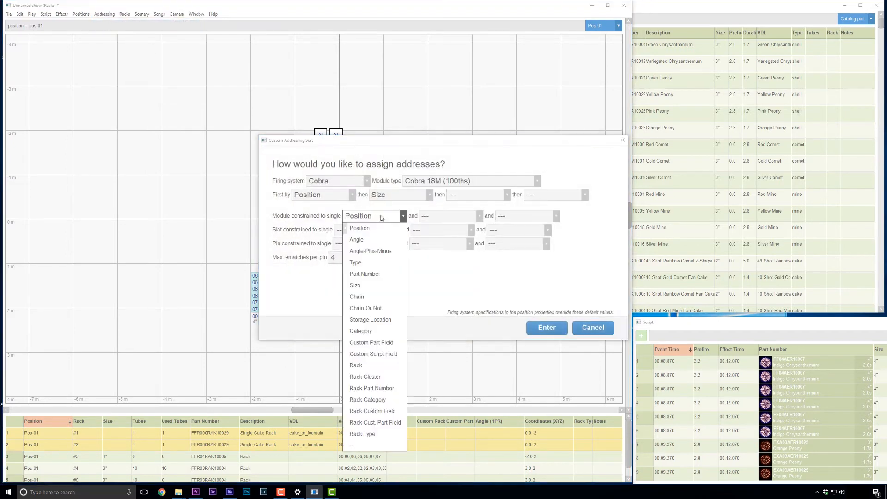
pyautogui.click(451, 216)
pyautogui.click(455, 215)
pyautogui.click(406, 198)
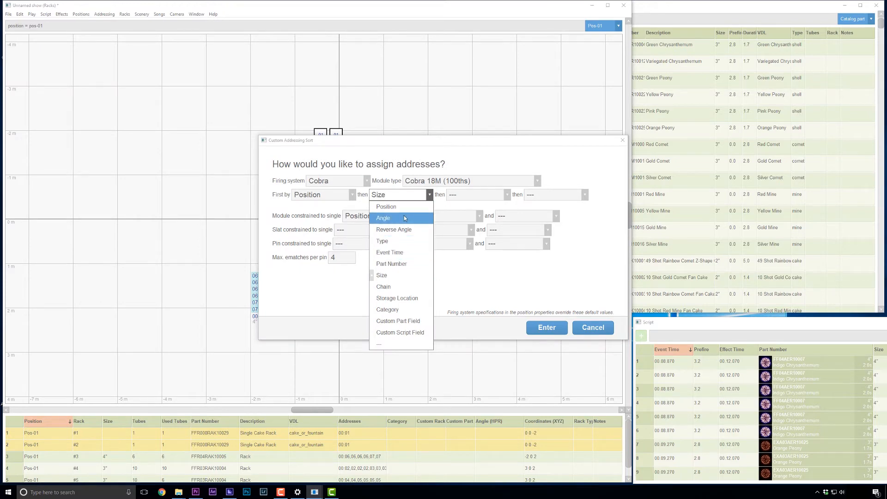
pyautogui.click(401, 264)
# - Set the maximum e-matches per pin to 10 and assign the addresses
pyautogui.doubleClick(342, 257)
pyautogui.write('10')
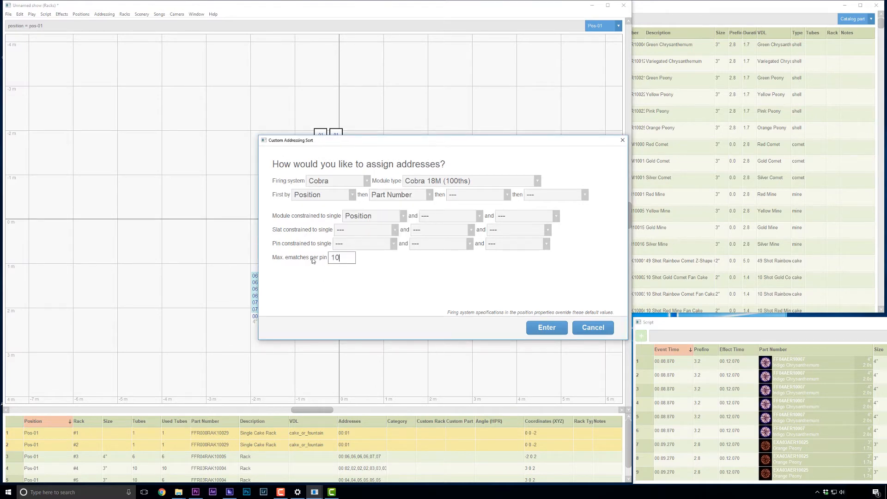
pyautogui.click(547, 328)
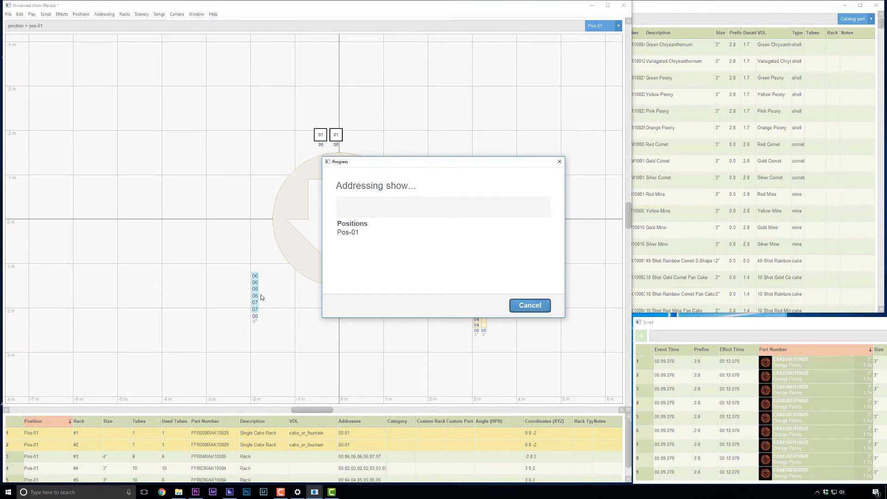
pyautogui.press('Return')
# - Move the 3-inch, 4-inch and single cake racks close together inside the position circle, off to one side of its arrow
pyautogui.moveTo(446, 260); pyautogui.dragTo(389, 275)
pyautogui.moveTo(230, 258); pyautogui.dragTo(379, 266)
pyautogui.moveTo(309, 124); pyautogui.dragTo(394, 211)
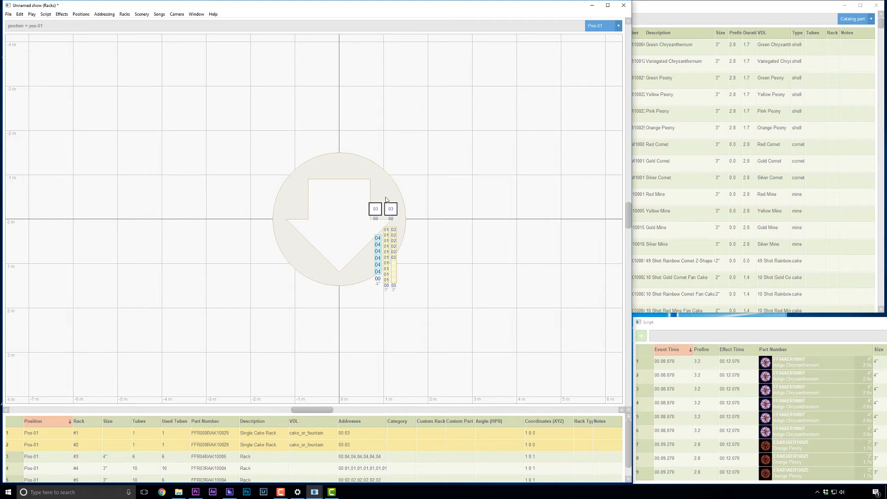
# - Select all five racks and move them as a group to the centre of Pos-01
pyautogui.click(354, 186)
pyautogui.moveTo(347, 186); pyautogui.dragTo(446, 320)
pyautogui.click(412, 281)
pyautogui.moveTo(358, 202); pyautogui.dragTo(429, 312)
pyautogui.moveTo(397, 266); pyautogui.dragTo(343, 237)
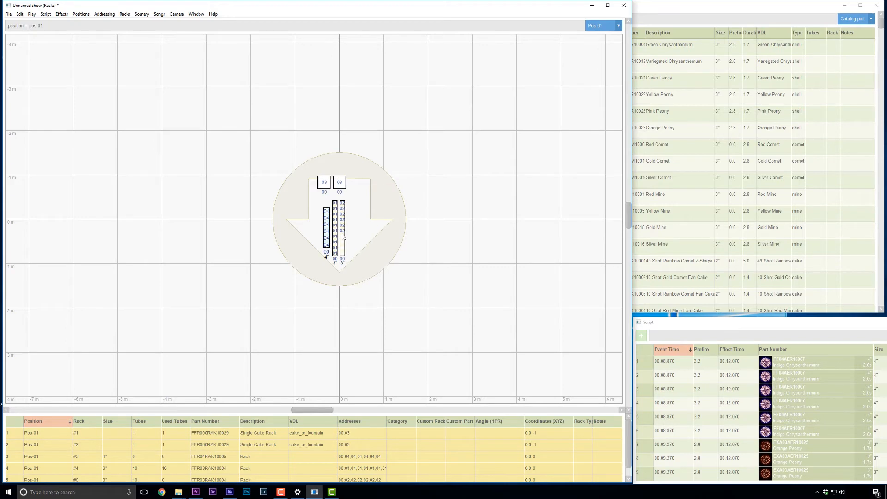
pyautogui.click(363, 223)
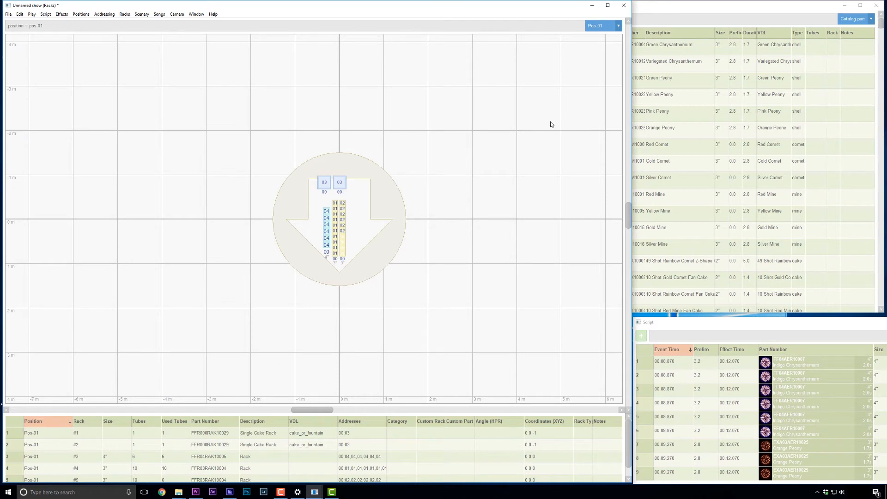
# - Filter the racks to size = 4" instead of by position
pyautogui.click(601, 25)
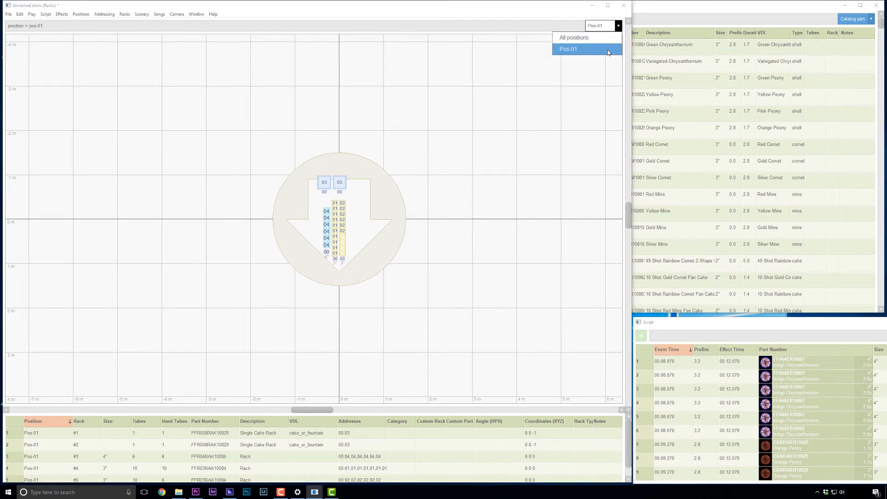
pyautogui.click(45, 27)
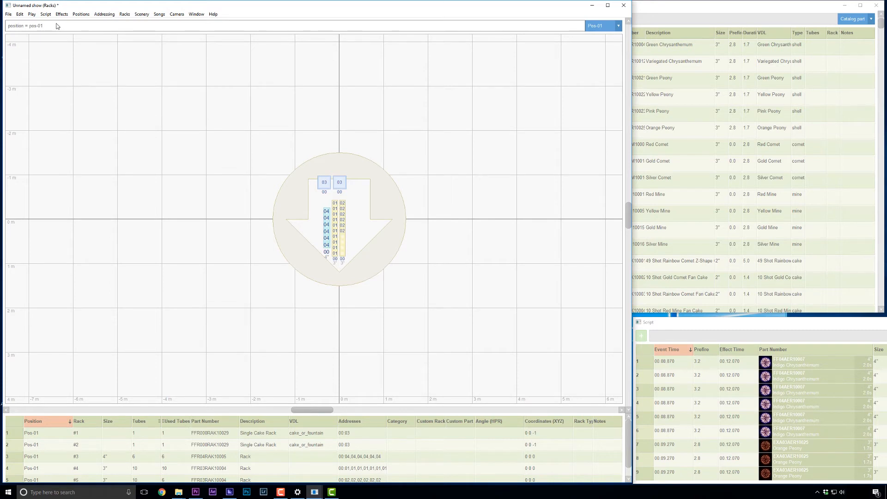
pyautogui.hotkey('ctrl', 'a')
pyautogui.write('size = 4')
pyautogui.press('BackSpace')
pyautogui.press('BackSpace')
pyautogui.write('= 4')
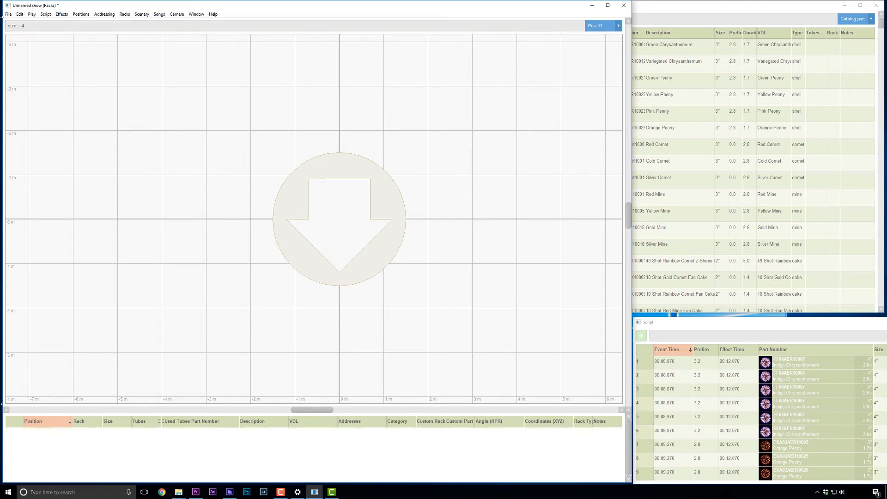
pyautogui.write('"')
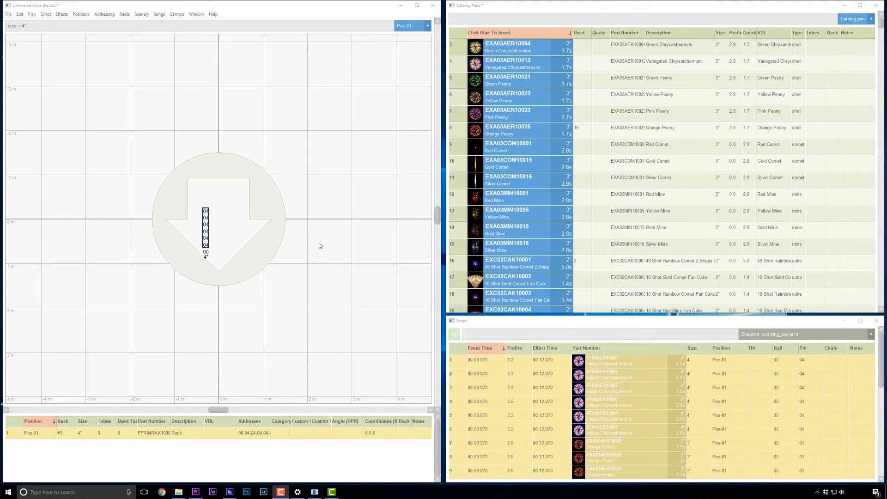
# - Return to the Design window and delete the show's position with all its effects
pyautogui.hotkey('ctrl', '2')
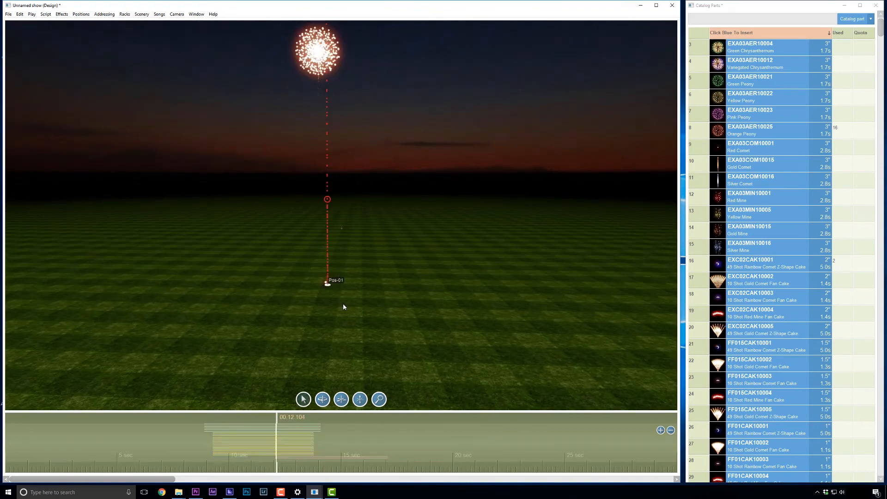
pyautogui.press('Delete')
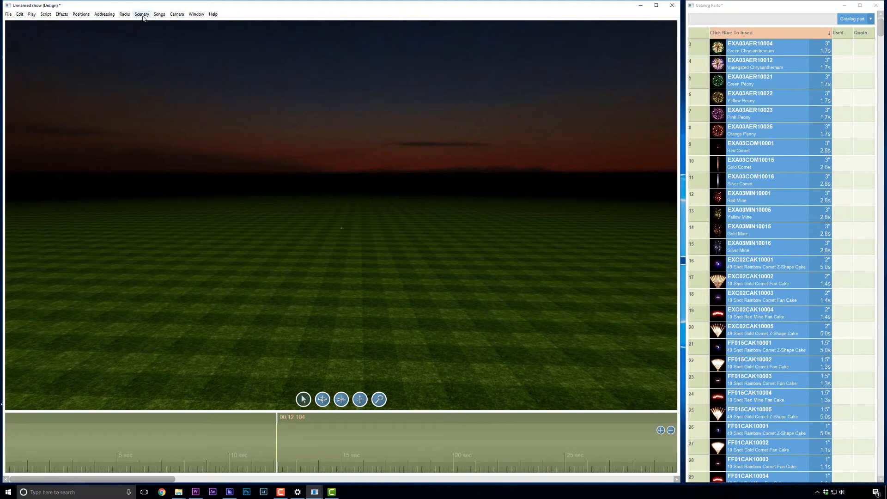
# - Add the song pgi_carmina to the show and move it about 3 seconds along the timeline
pyautogui.click(159, 15)
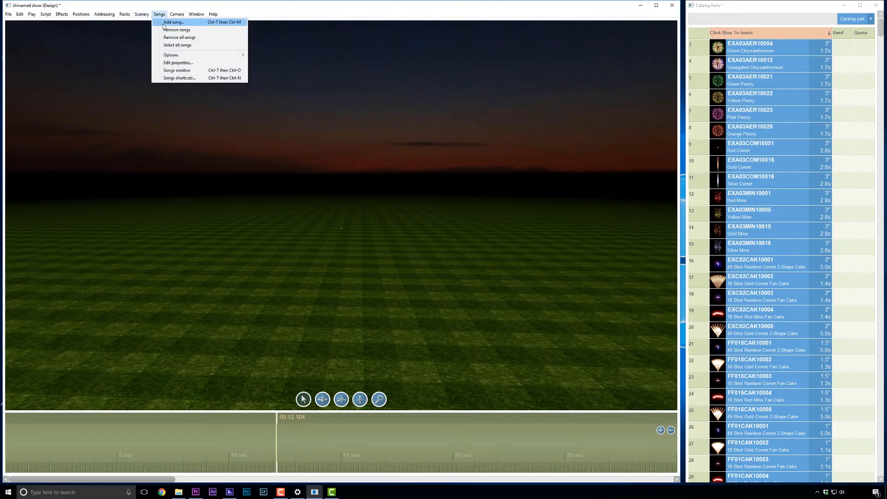
pyautogui.click(163, 25)
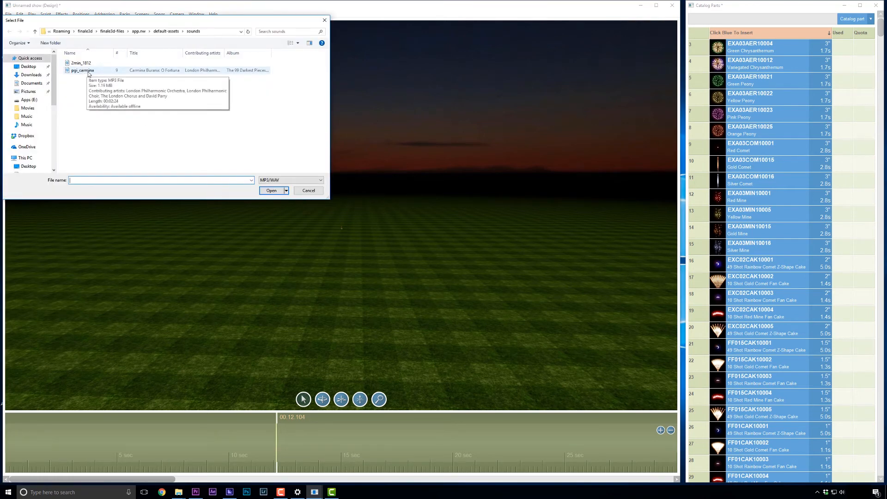
pyautogui.doubleClick(91, 75)
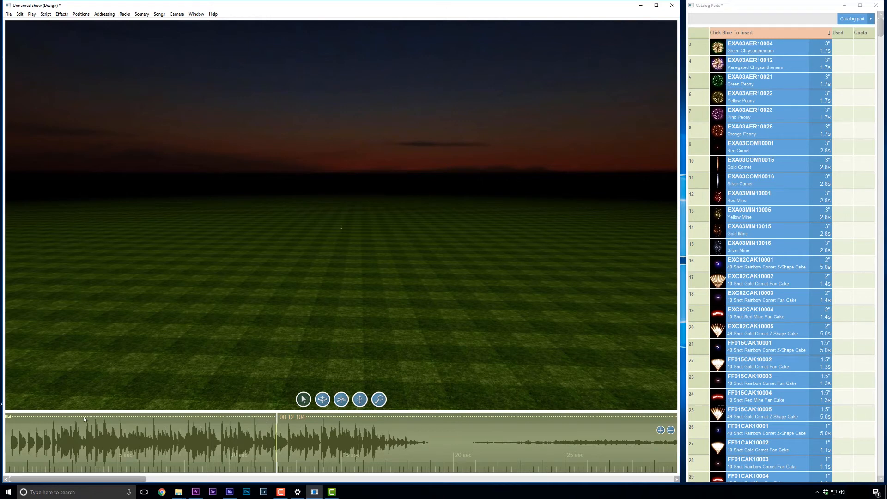
pyautogui.moveTo(104, 419); pyautogui.dragTo(179, 421)
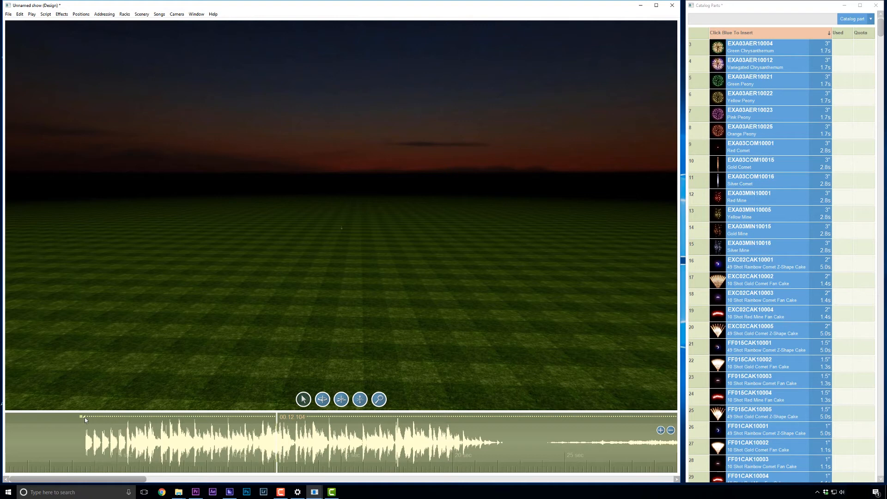
# - Trim the song's opening while shifting the rest to the start of the timeline, and delete the song
pyautogui.moveTo(85, 417)
pyautogui.mouseDown()
pyautogui.moveTo(167, 424)
pyautogui.moveTo(79, 422)
pyautogui.mouseUp()
pyautogui.moveTo(81, 419); pyautogui.dragTo(281, 420)
pyautogui.moveTo(370, 418); pyautogui.dragTo(163, 422)
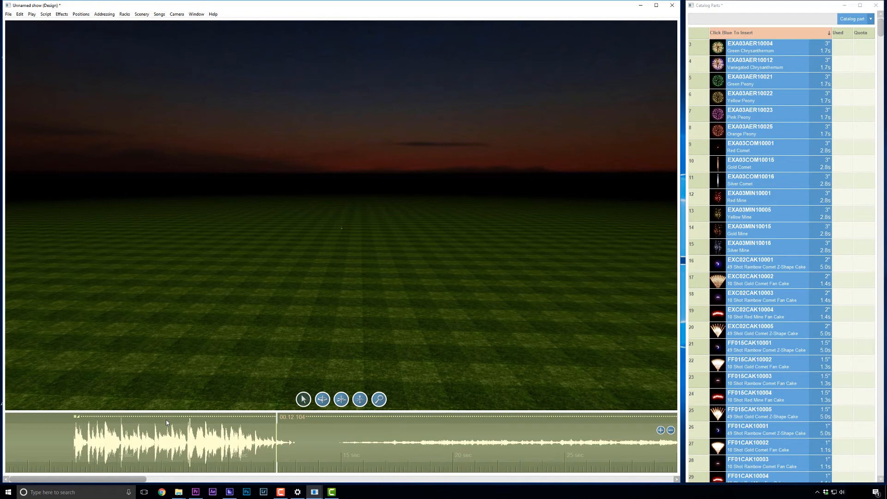
pyautogui.moveTo(171, 419); pyautogui.dragTo(106, 422)
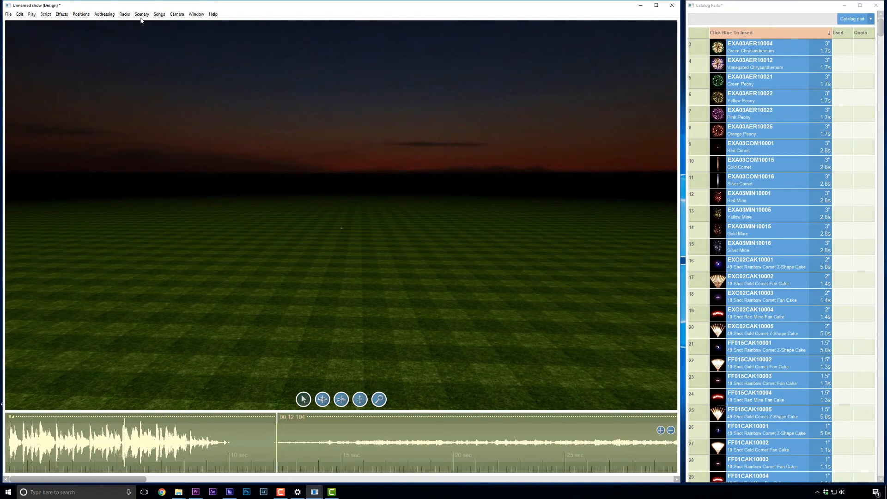
pyautogui.press('Delete')
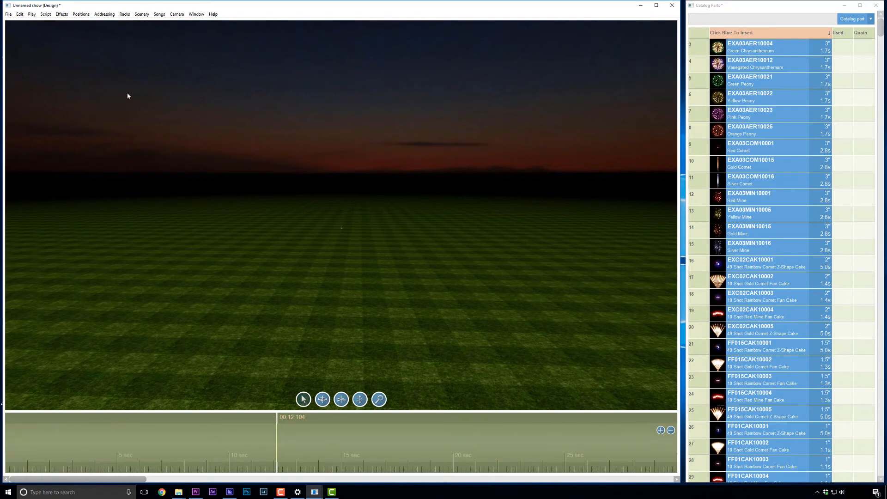
# - Add the SketchUp model Statue_of_Liberty[1].skp from the Apps (E:) drive to the scenery
pyautogui.click(144, 15)
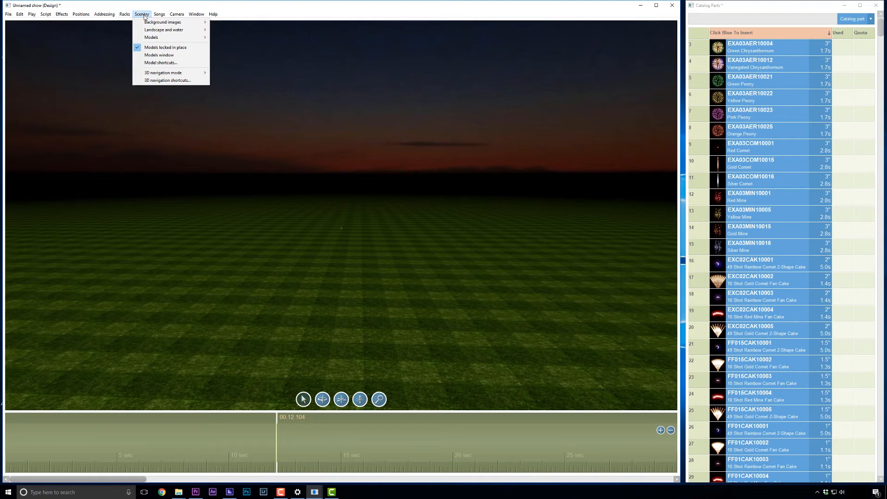
pyautogui.moveTo(148, 40)
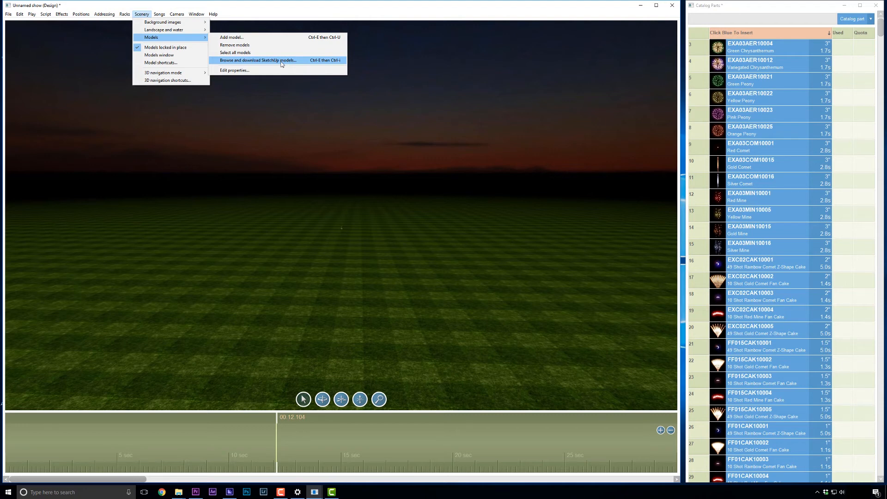
pyautogui.click(232, 38)
pyautogui.moveTo(54, 88); pyautogui.dragTo(54, 129)
pyautogui.click(29, 119)
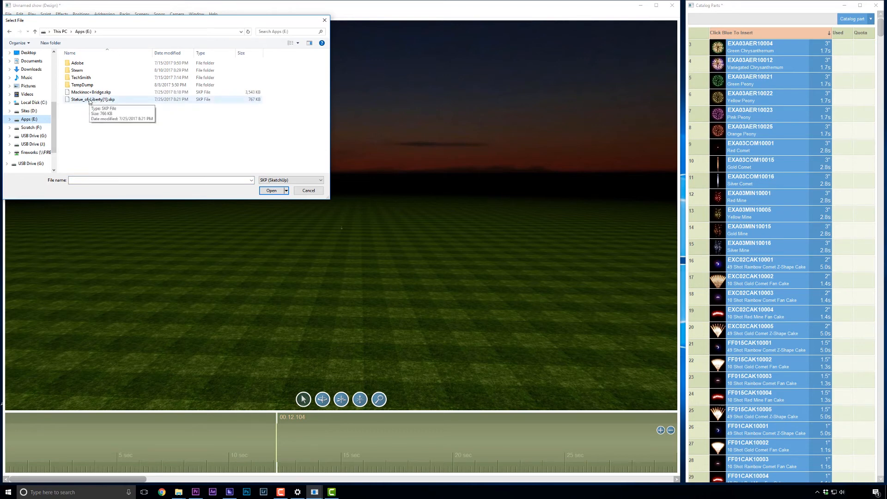
pyautogui.click(90, 101)
pyautogui.doubleClick(90, 100)
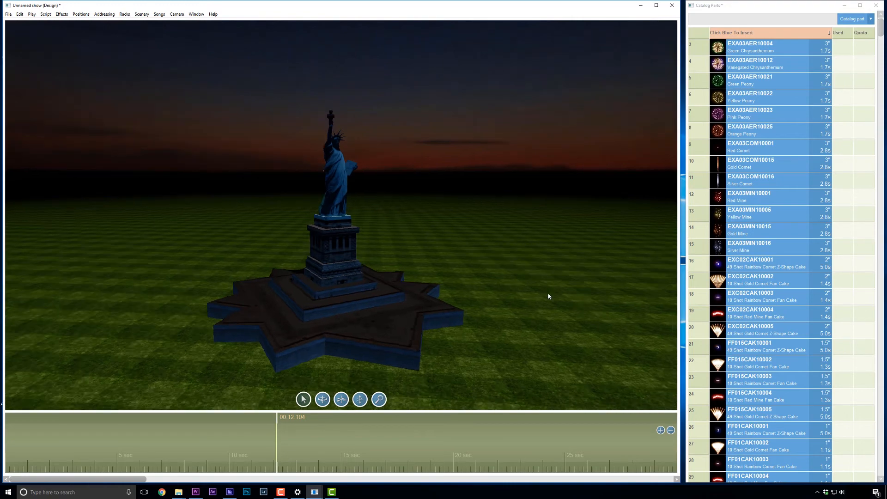
pyautogui.scroll(-5, 546, 295)
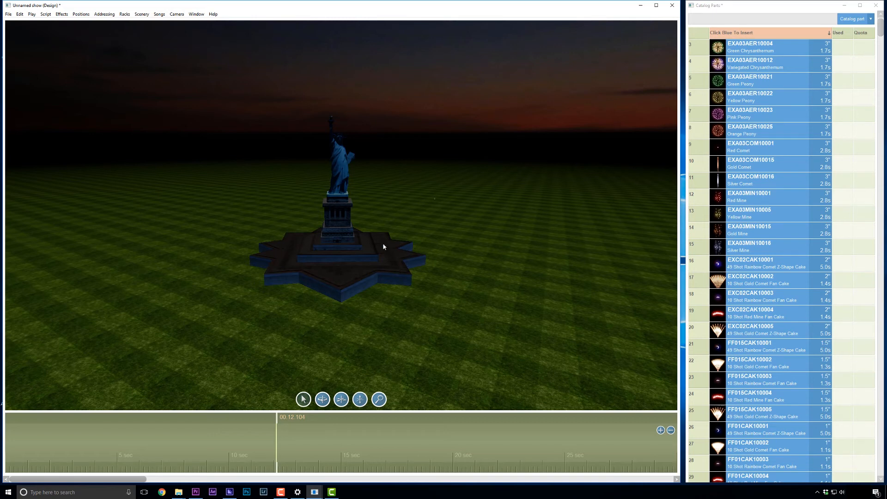
# - Draw large areas of water over the ground all around the statue, out to the horizon
pyautogui.click(140, 14)
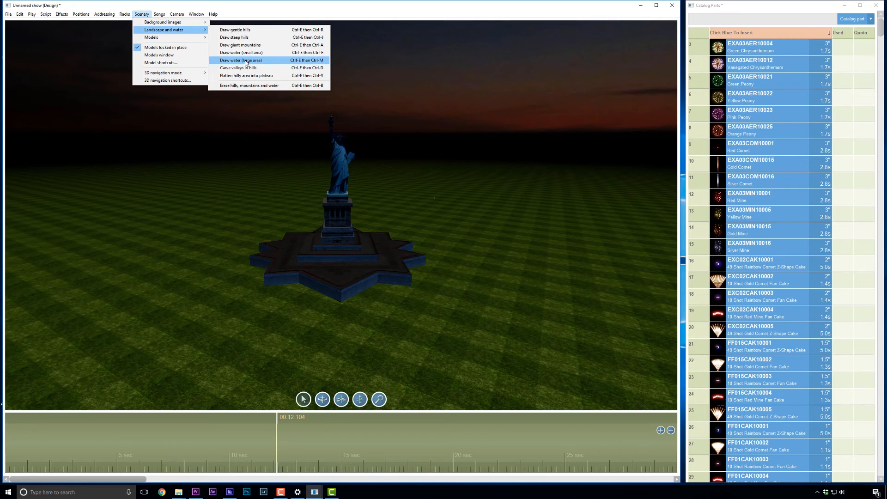
pyautogui.click(262, 61)
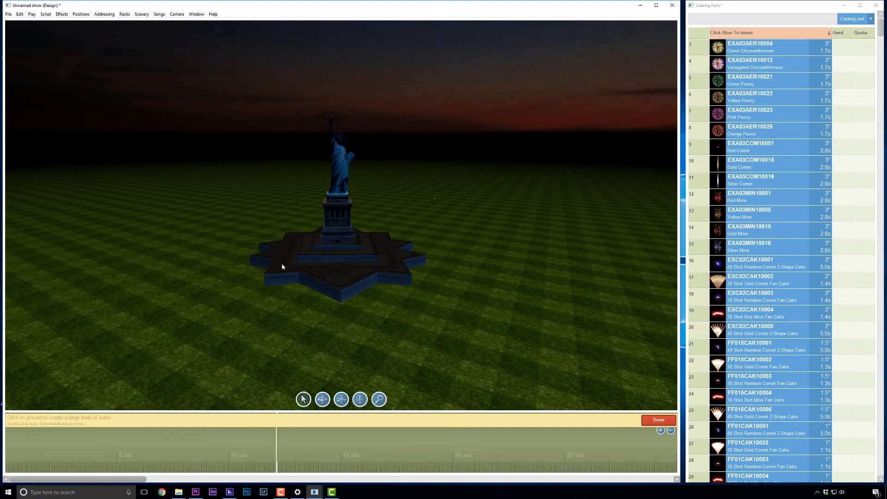
pyautogui.click(286, 295)
pyautogui.click(211, 187)
pyautogui.click(455, 201)
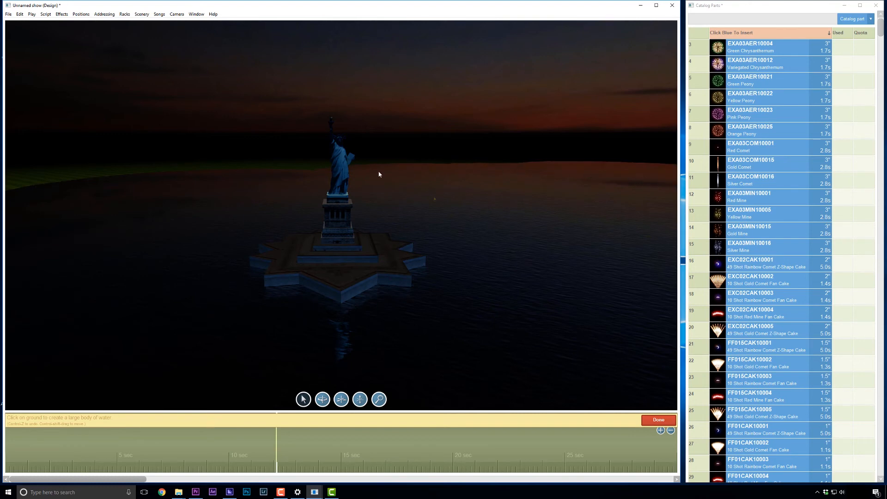
pyautogui.click(88, 182)
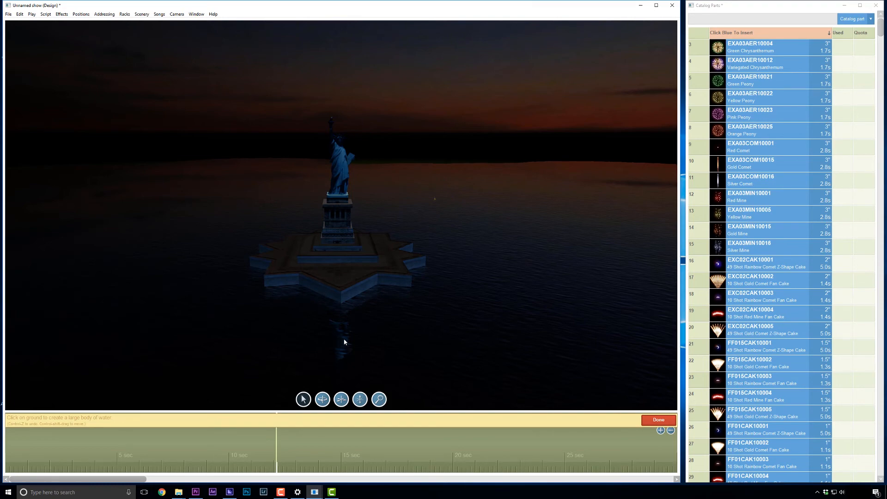
pyautogui.press('Escape')
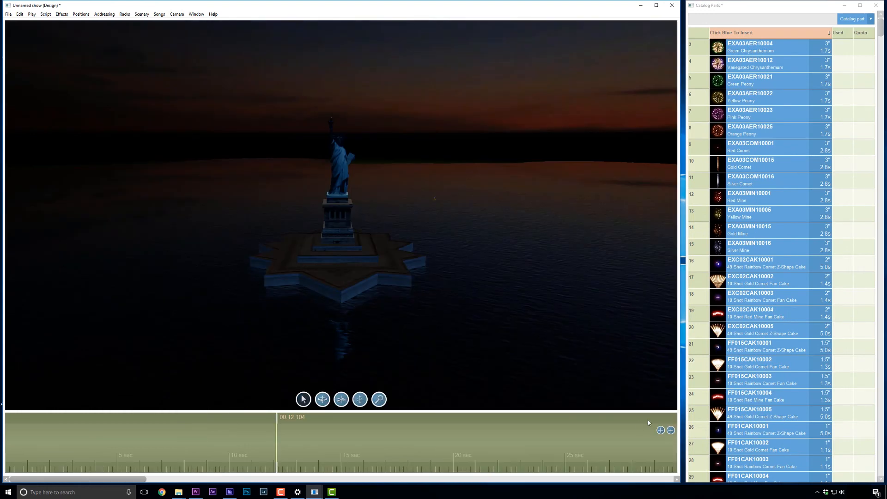
# - Place nine positions on the points of the statue's star-shaped base and insert the EXA03AER10004 Green Chrysanthemum at all of them
pyautogui.click(354, 299)
pyautogui.moveTo(364, 296)
pyautogui.mouseDown()
pyautogui.moveTo(352, 285)
pyautogui.moveTo(322, 287)
pyautogui.moveTo(275, 270)
pyautogui.moveTo(340, 250)
pyautogui.moveTo(319, 245)
pyautogui.moveTo(313, 263)
pyautogui.moveTo(349, 285)
pyautogui.moveTo(384, 280)
pyautogui.moveTo(405, 272)
pyautogui.moveTo(411, 255)
pyautogui.moveTo(404, 244)
pyautogui.moveTo(384, 235)
pyautogui.moveTo(291, 236)
pyautogui.moveTo(265, 258)
pyautogui.moveTo(277, 270)
pyautogui.mouseUp()
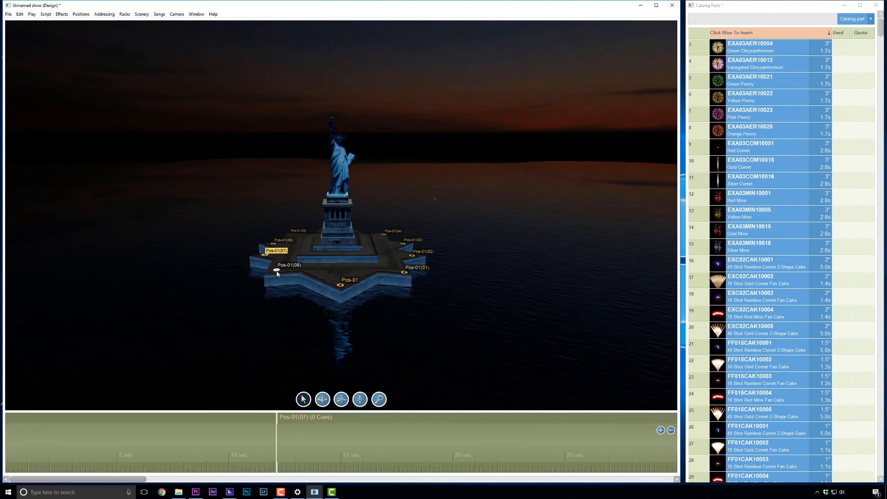
pyautogui.click(351, 282)
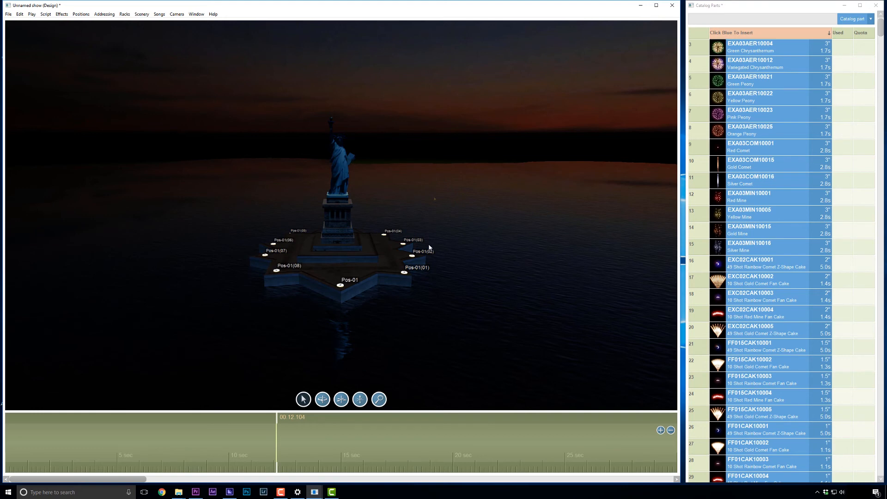
pyautogui.click(762, 50)
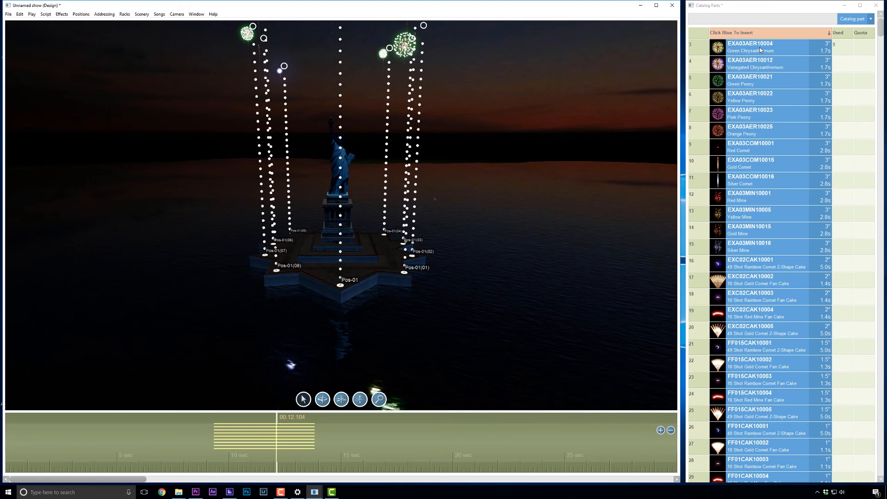
# - Insert the EXA03MIN10001 Red Mine at all nine positions around the statue at 00:12.940 on the timeline
pyautogui.click(281, 419)
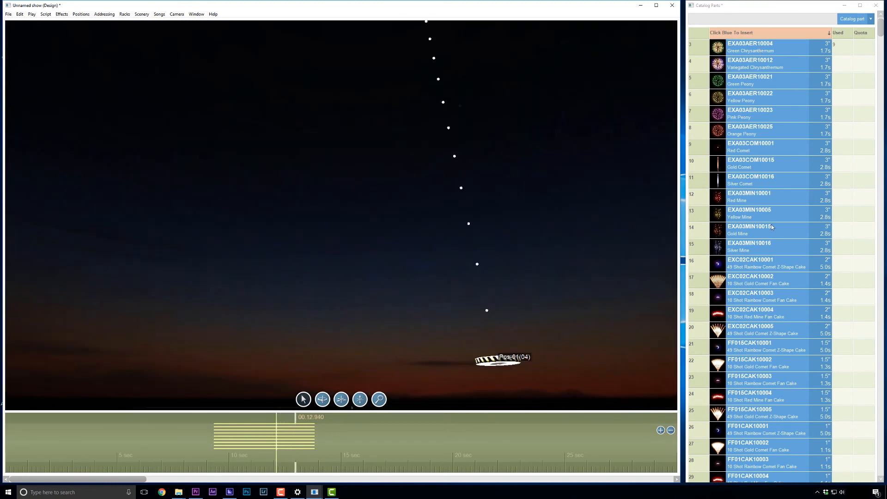
pyautogui.click(751, 198)
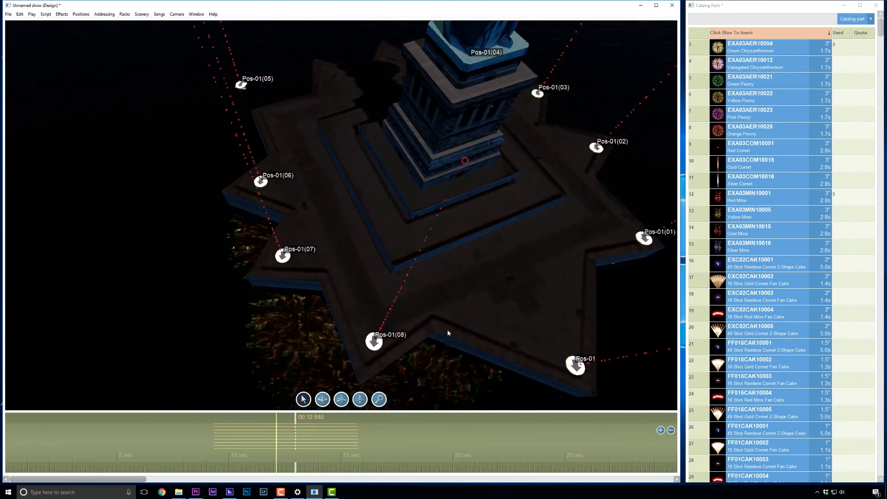
pyautogui.rightClick(498, 376)
pyautogui.click(459, 366)
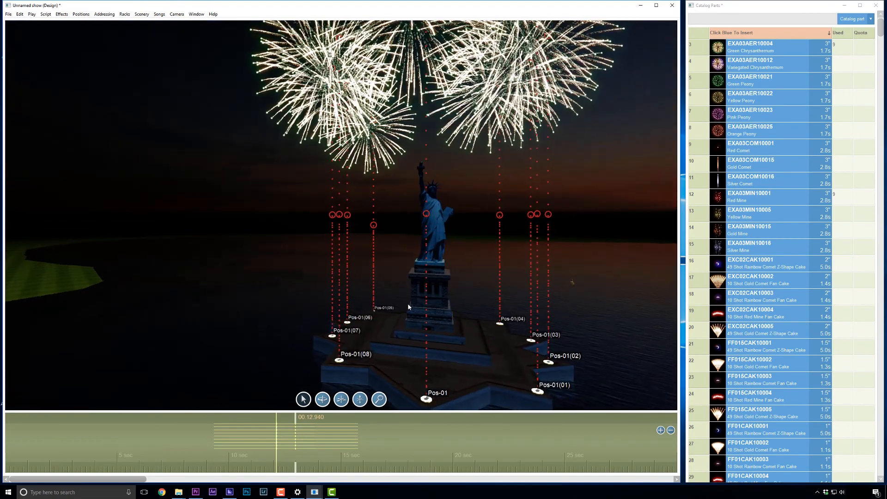
# - Select all nine positions, Pos-01 through Pos-01(08), in the positions list and close the list
pyautogui.click(196, 13)
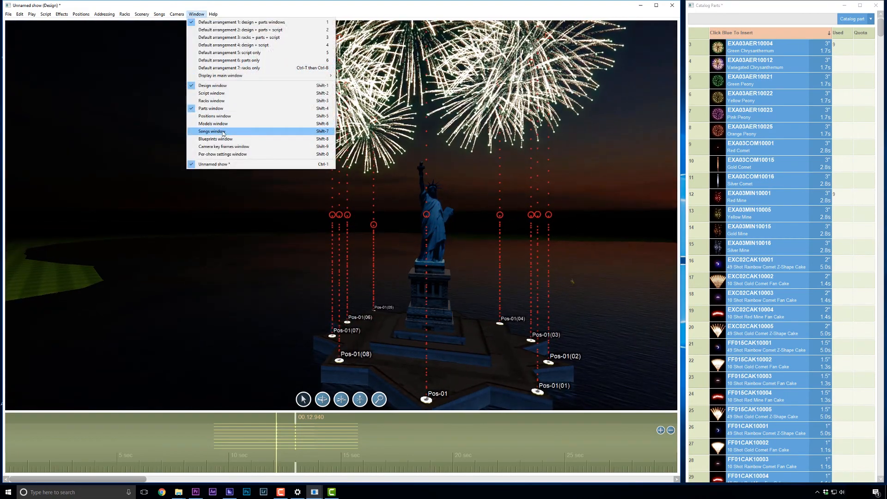
pyautogui.click(218, 117)
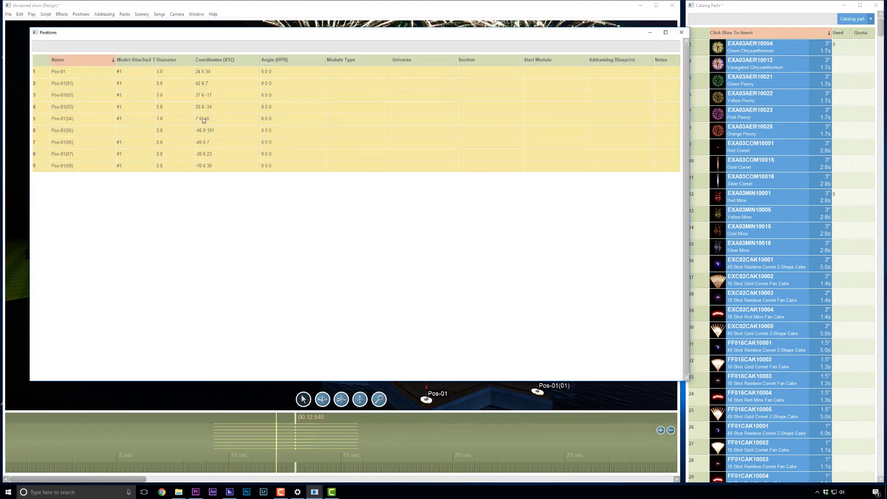
pyautogui.click(82, 71)
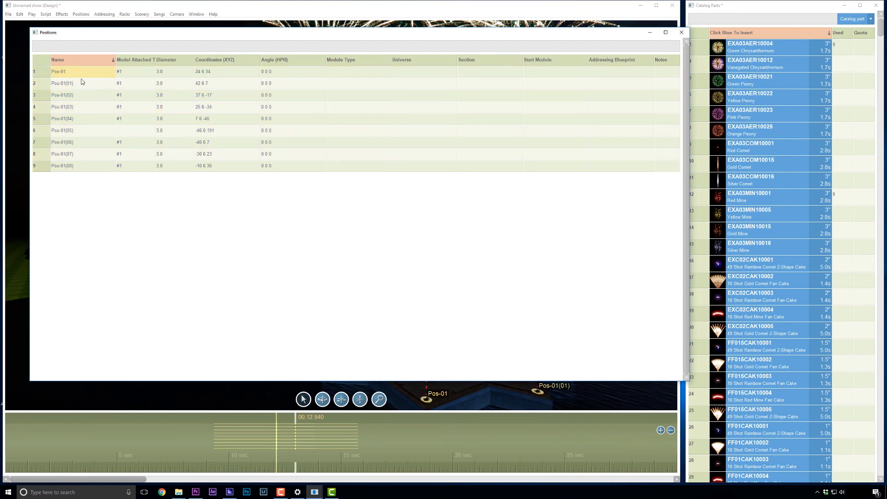
pyautogui.keyDown('shift'); pyautogui.click(73, 168); pyautogui.keyUp('shift')
pyautogui.click(682, 32)
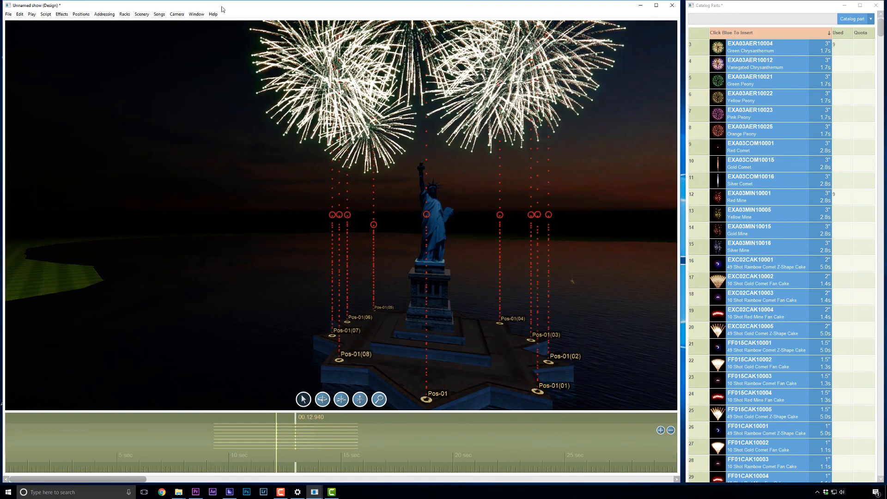
# - Delete the show's only camera key frame from the camera key frames list and close the list
pyautogui.click(196, 14)
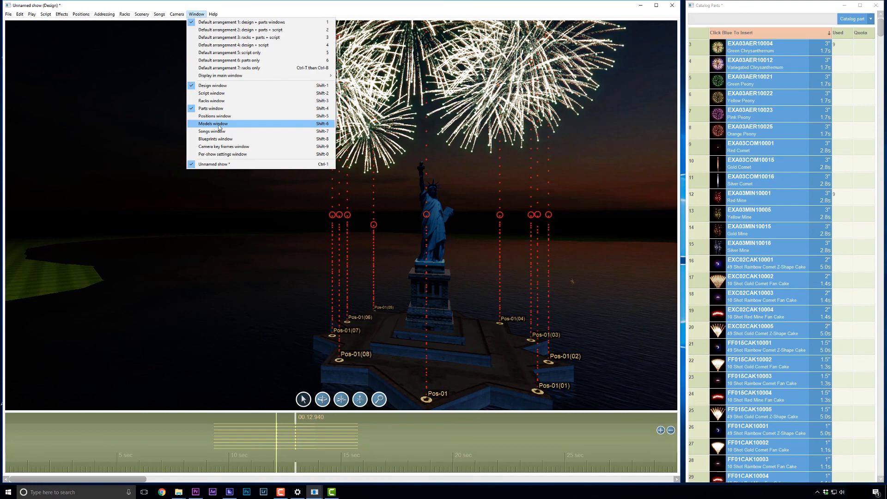
pyautogui.click(226, 147)
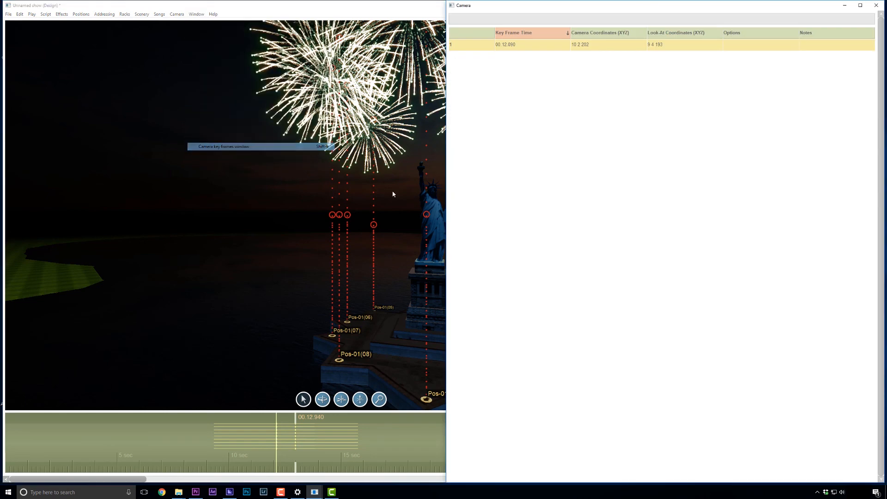
pyautogui.click(455, 46)
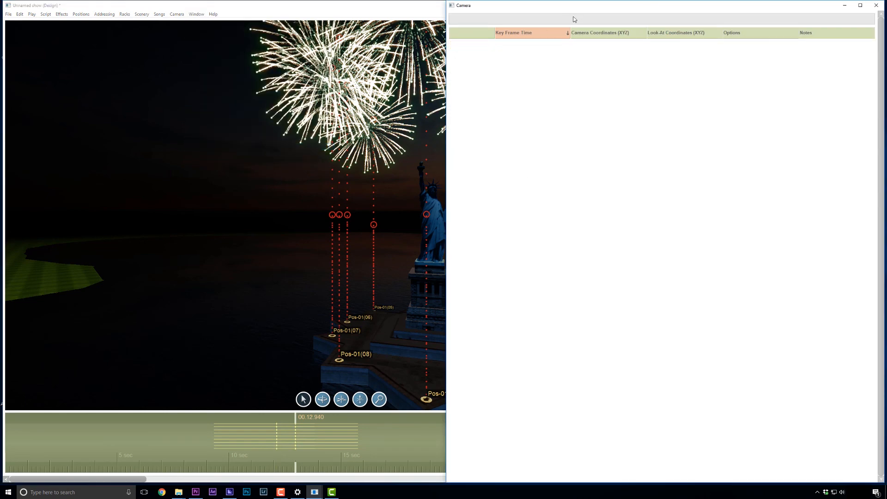
pyautogui.click(875, 5)
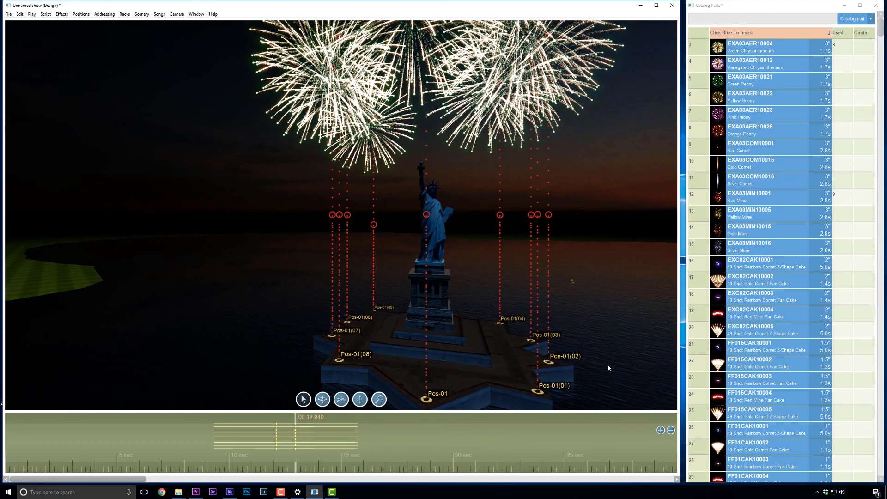
# - Select all the effects over the statue and spread them out accelerating with a total duration of 1 and acceleration rate 10
pyautogui.scroll(-5, 608, 364)
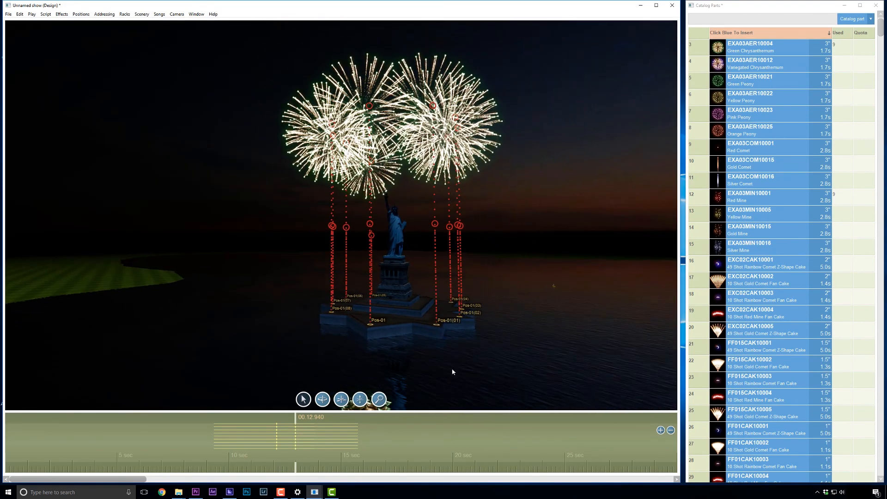
pyautogui.moveTo(505, 293); pyautogui.dragTo(206, 241)
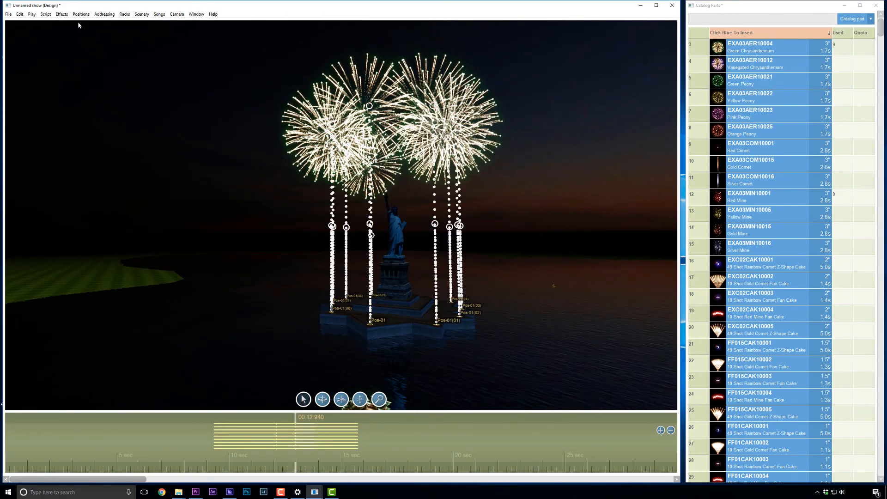
pyautogui.click(48, 15)
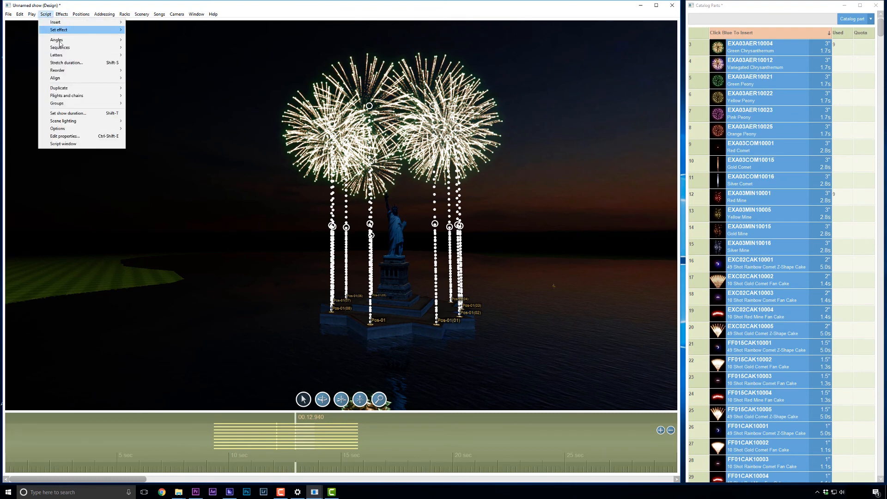
pyautogui.moveTo(94, 48)
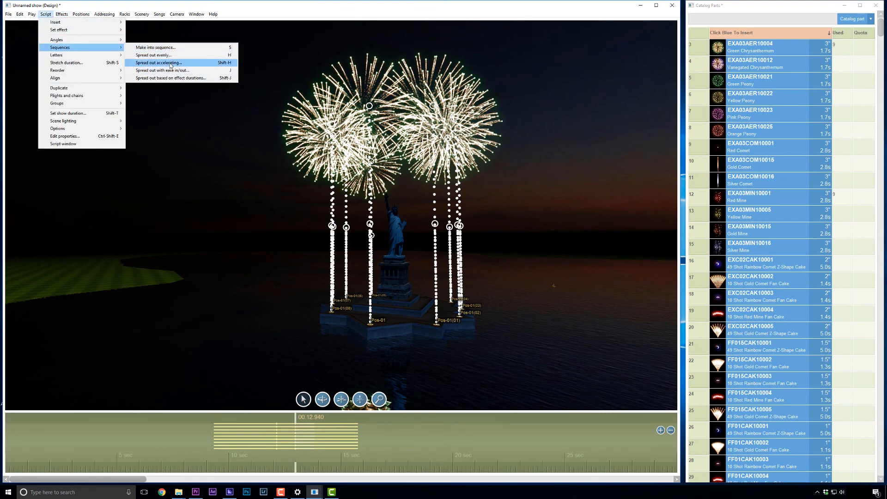
pyautogui.click(171, 66)
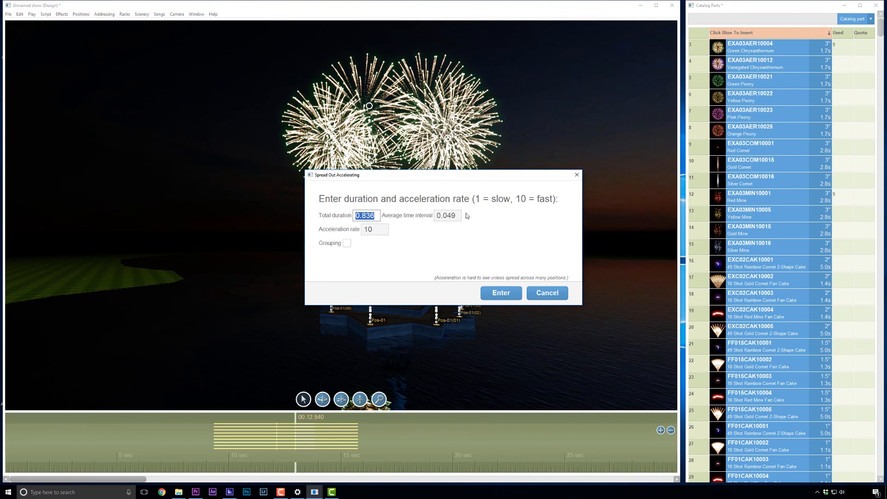
pyautogui.write('1')
pyautogui.click(501, 294)
# - Play back the accelerating sequence, replay it from a distant view across the water, and pause at 00:15.430
pyautogui.moveTo(297, 418); pyautogui.dragTo(234, 415)
pyautogui.press('space')
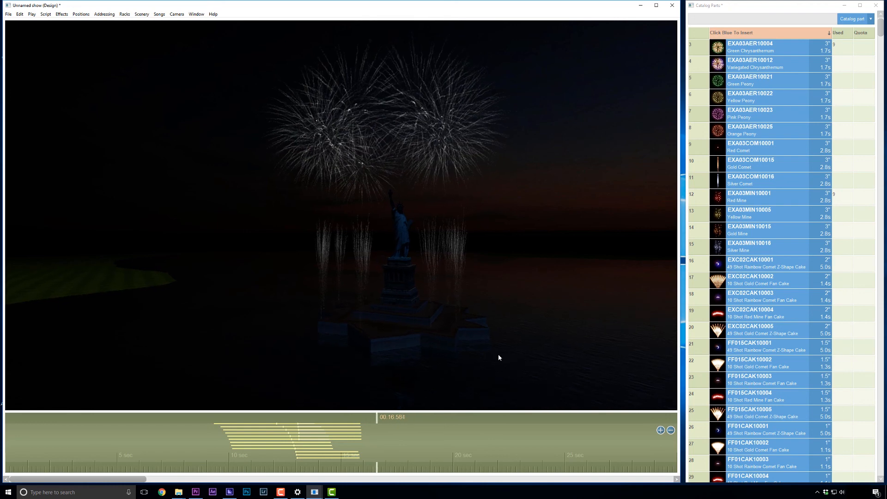
pyautogui.scroll(-5, 493, 359)
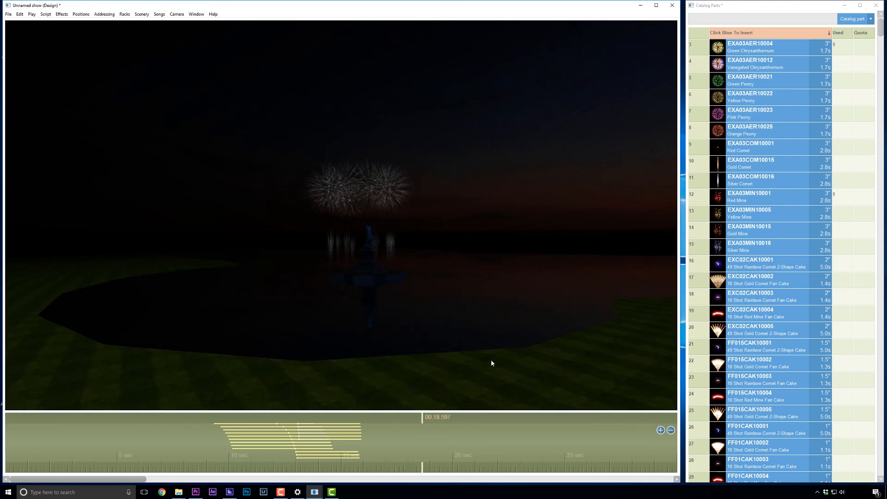
pyautogui.click(265, 428)
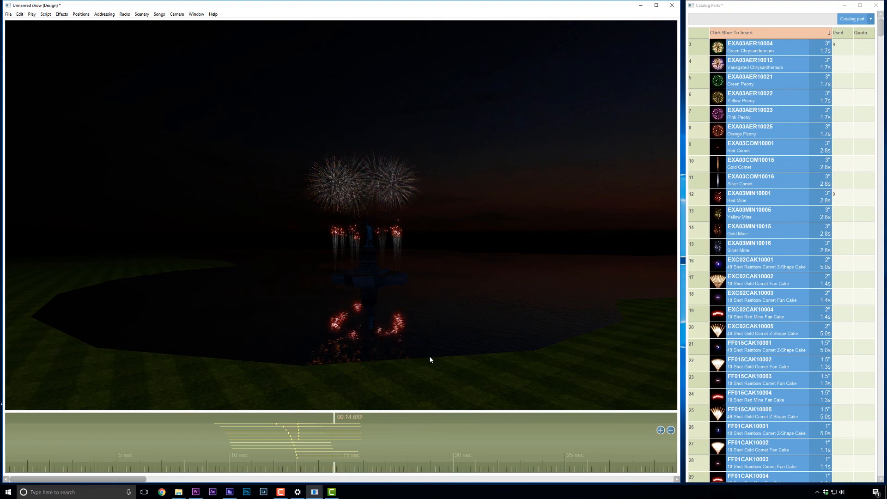
pyautogui.press('space')
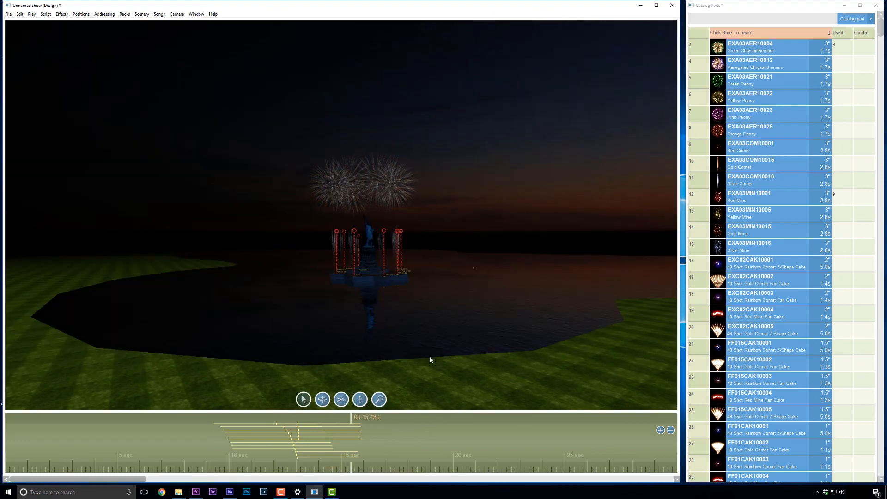
pyautogui.scroll(5, 430, 359)
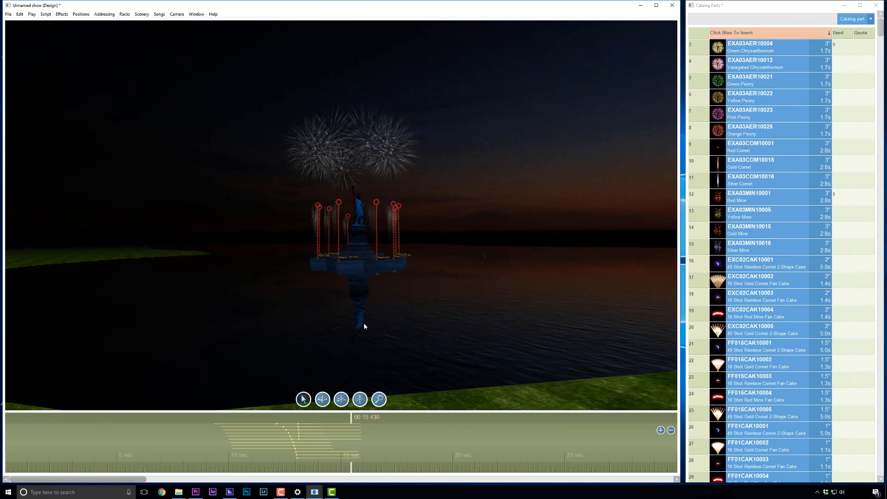
pyautogui.scroll(3, 364, 324)
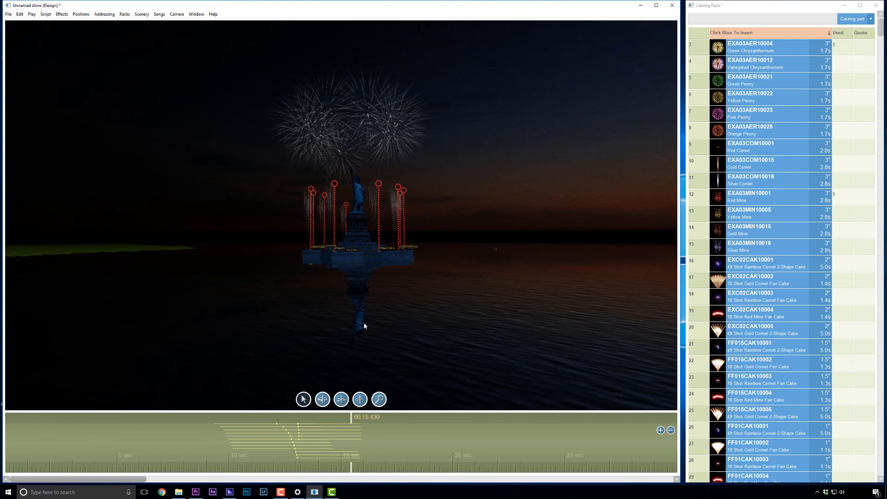